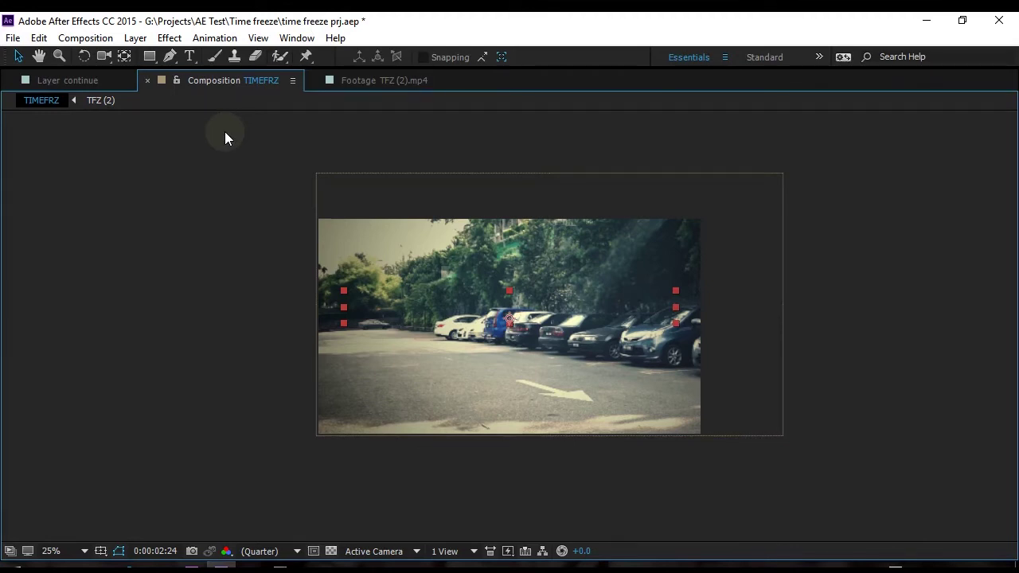
Preview the finished result, then create composition TimeFreeze: 1280×720, 25 fps, 25 seconds long
{"action": "key", "text": "space"}
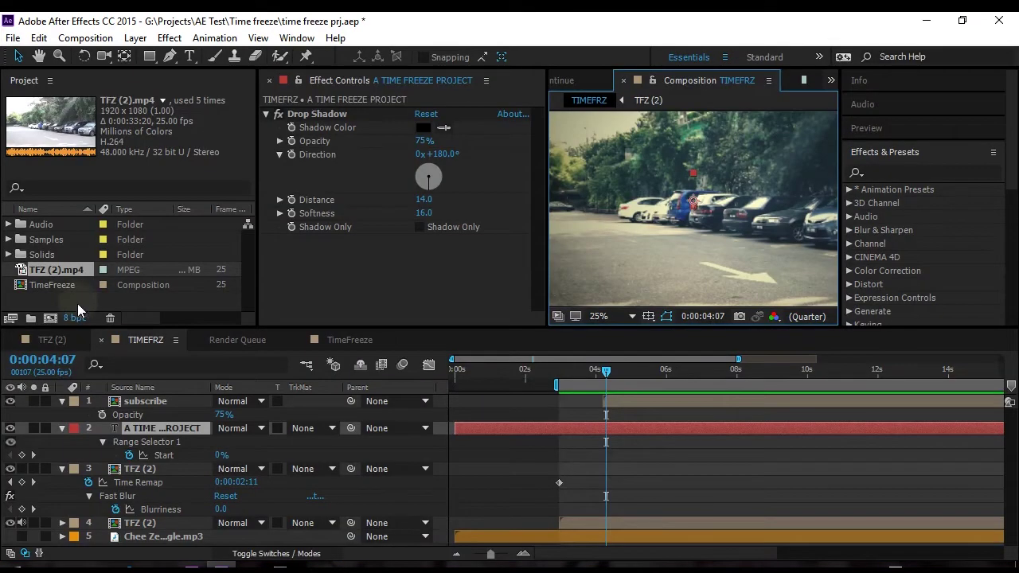
{"action": "left_click", "coordinate": [77, 303]}
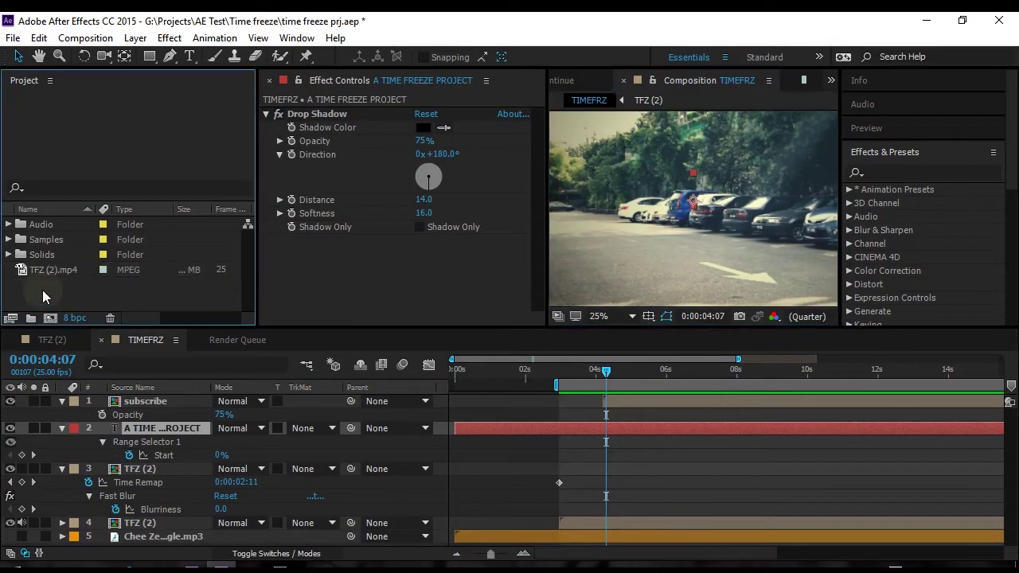
{"action": "left_click", "coordinate": [86, 38]}
{"action": "left_click", "coordinate": [102, 55]}
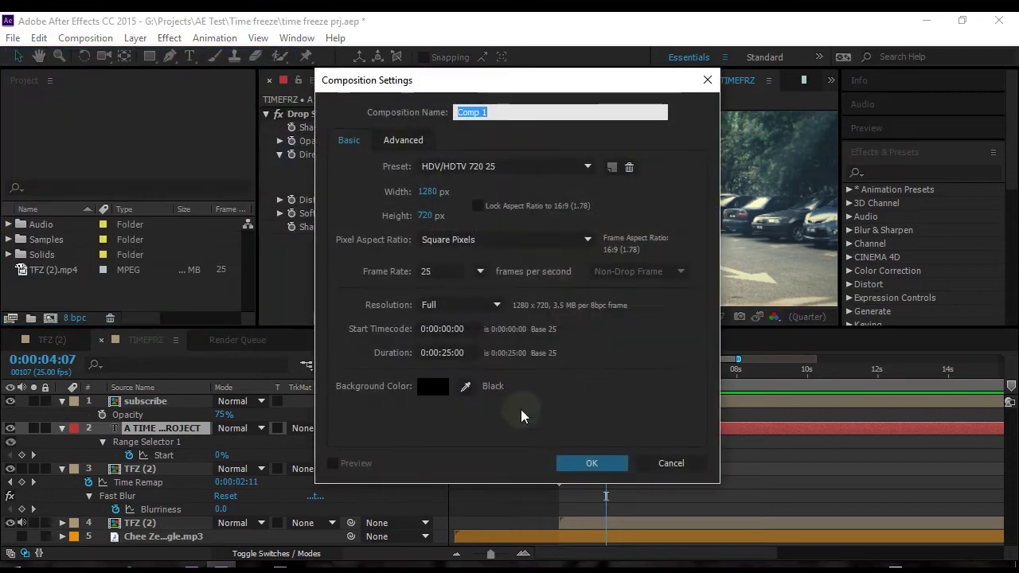
{"action": "type", "text": "TimeF"}
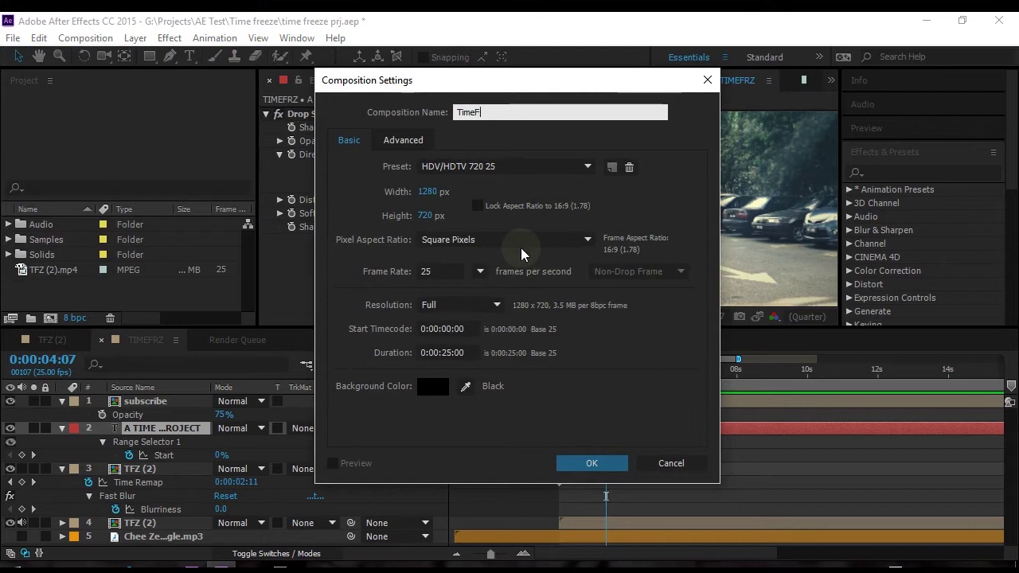
{"action": "type", "text": "reeze"}
{"action": "key", "text": "Tab"}
{"action": "type", "text": "2500"}
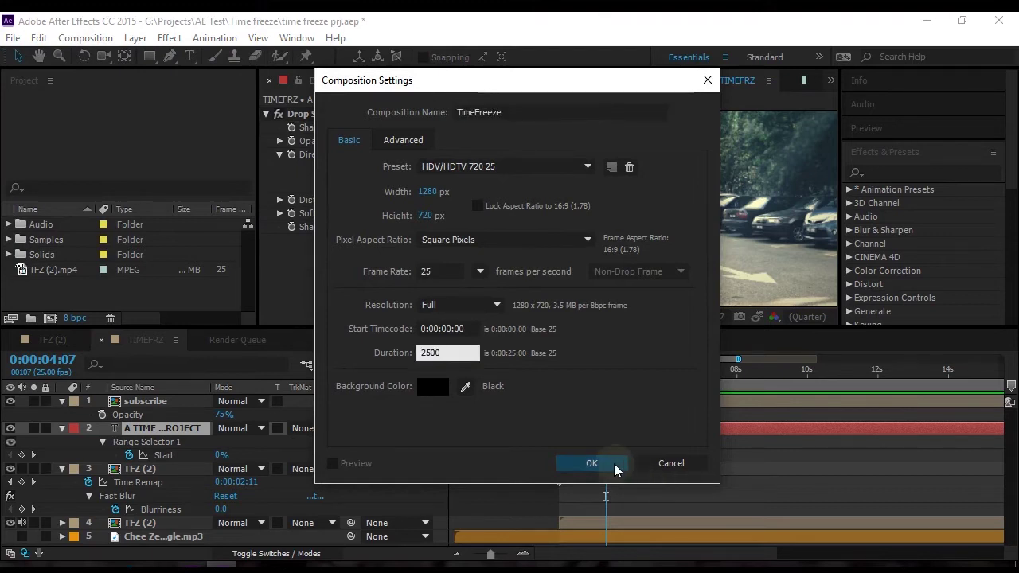
{"action": "left_click", "coordinate": [591, 463]}
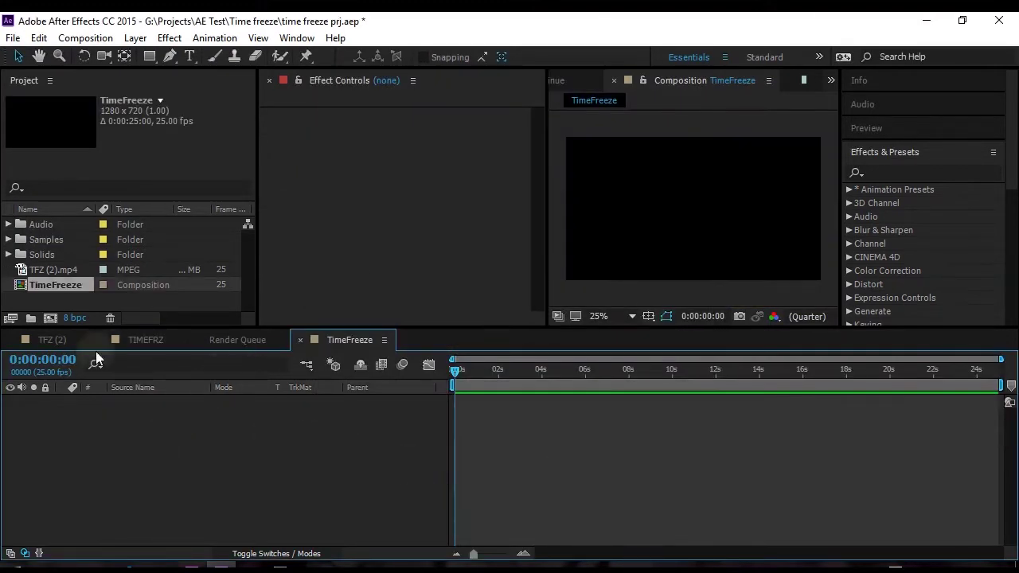
Play TFZ (2).mp4 in a maximized footage viewer and scrub back to the runner's mid-pose
{"action": "double_click", "coordinate": [22, 271]}
{"action": "key", "text": "grave"}
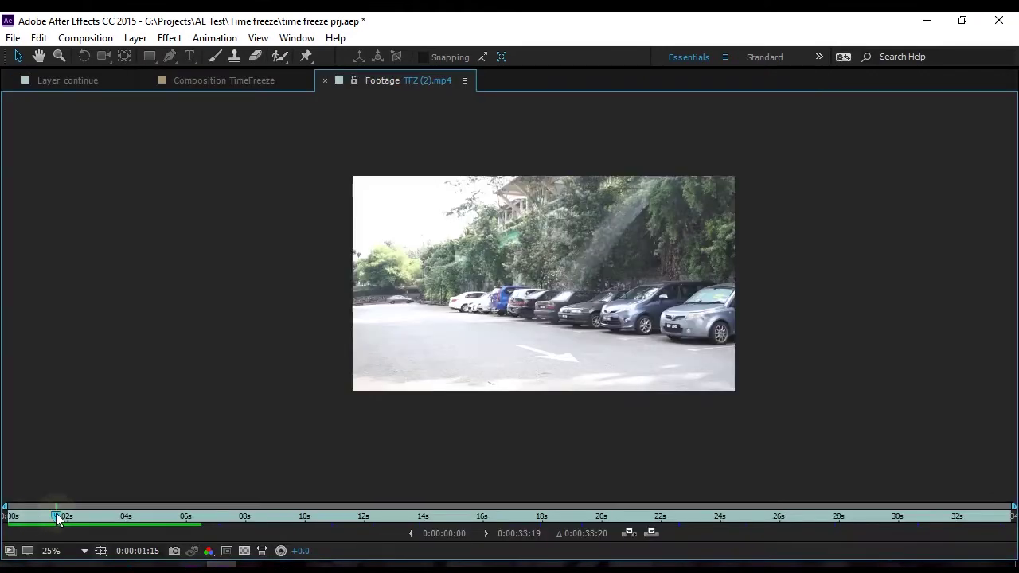
{"action": "key", "text": "space"}
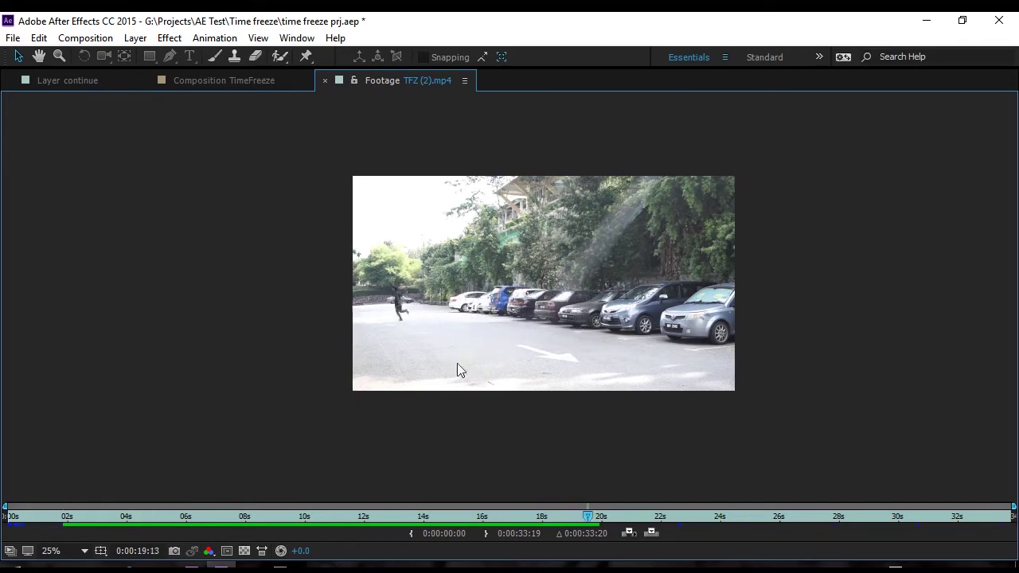
{"action": "mouse_move", "coordinate": [472, 510]}
{"action": "left_mouse_down"}
{"action": "mouse_move", "coordinate": [458, 509]}
{"action": "mouse_move", "coordinate": [471, 508]}
{"action": "left_mouse_up"}
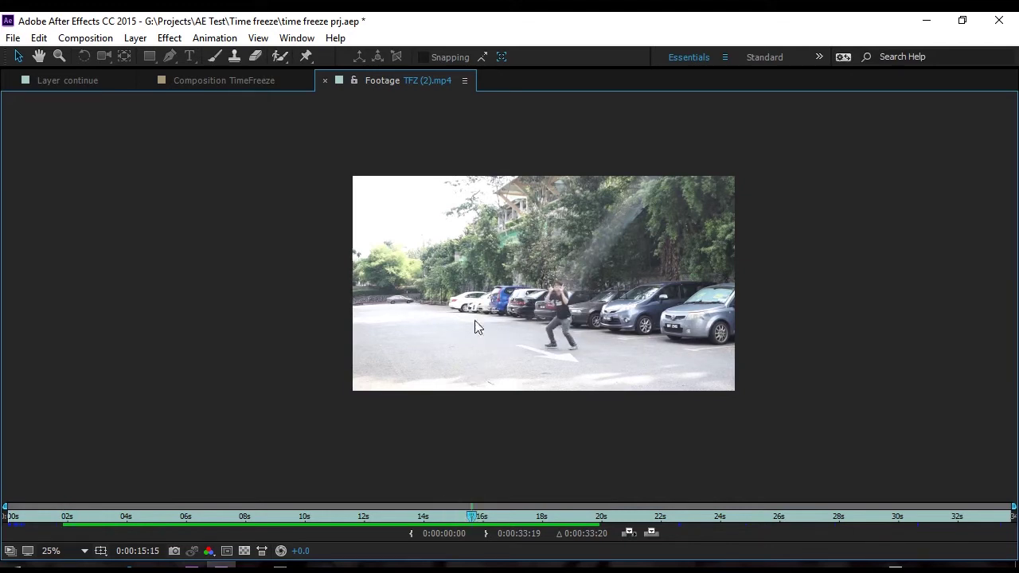
Add TFZ (2).mp4 to the TimeFreeze timeline and preview its start
{"action": "key", "text": "grave"}
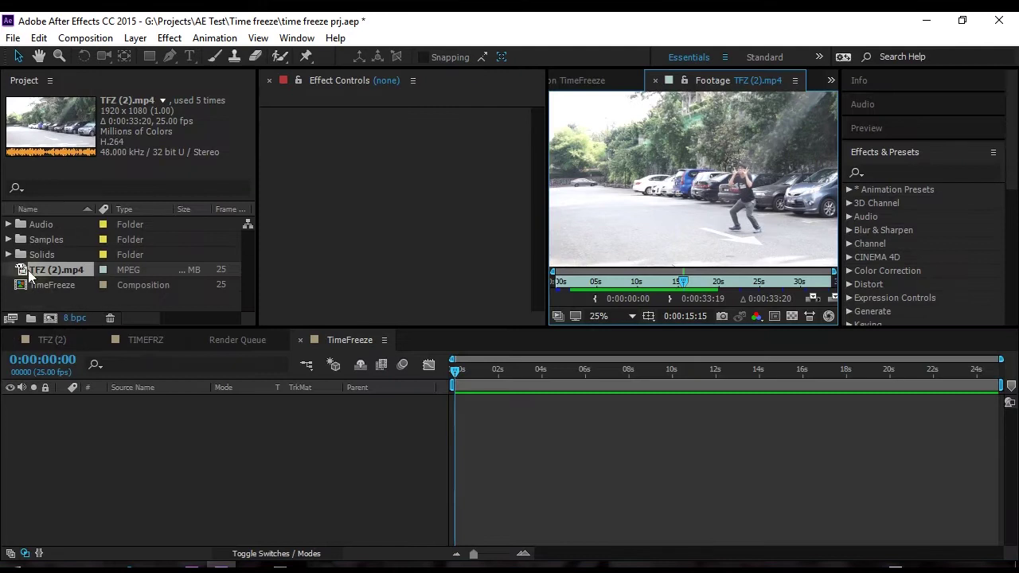
{"action": "left_click_drag", "start_coordinate": [23, 274], "coordinate": [389, 477]}
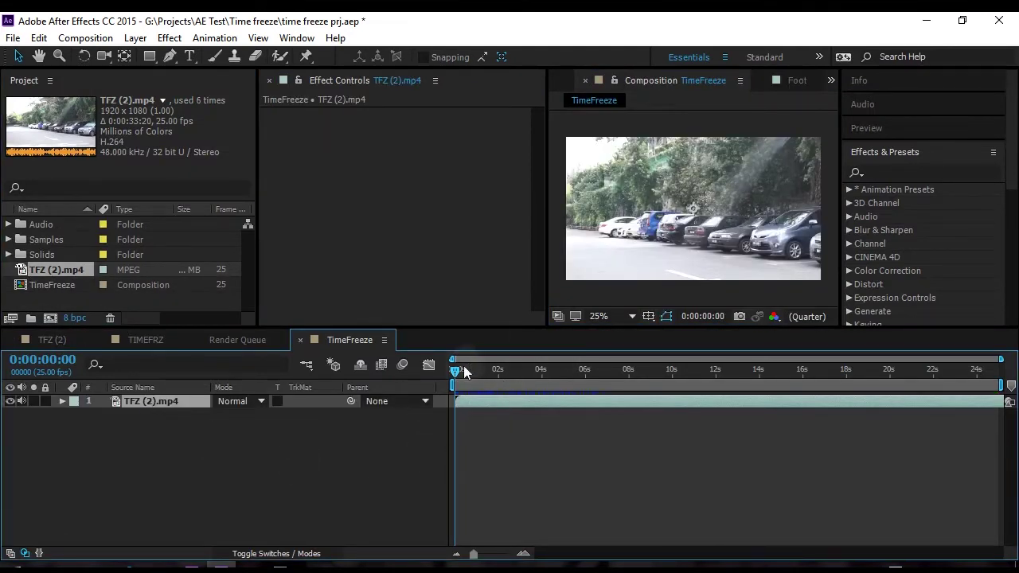
{"action": "left_click_drag", "start_coordinate": [454, 371], "coordinate": [503, 373]}
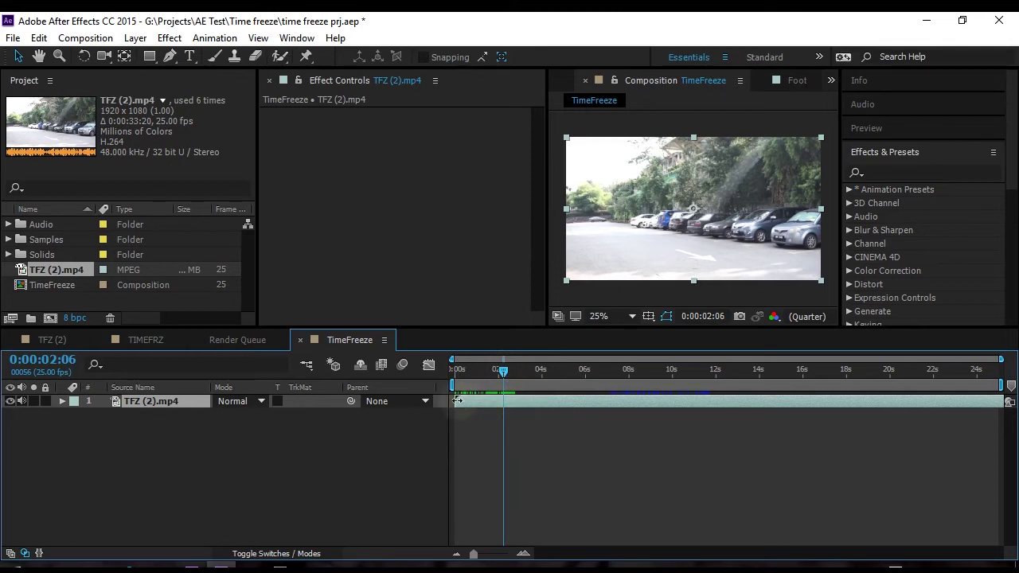
Trim the clip's opening before 2:06, slide it to start at zero, and scrub to 2:00
{"action": "left_click_drag", "start_coordinate": [458, 400], "coordinate": [454, 374]}
{"action": "key", "text": "bracketleft"}
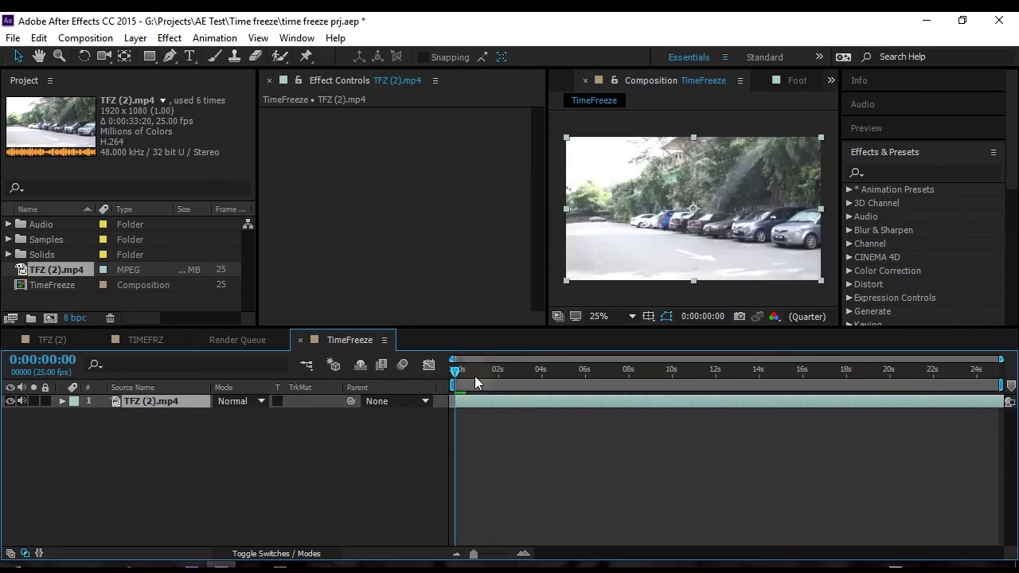
{"action": "left_click_drag", "start_coordinate": [455, 374], "coordinate": [494, 377]}
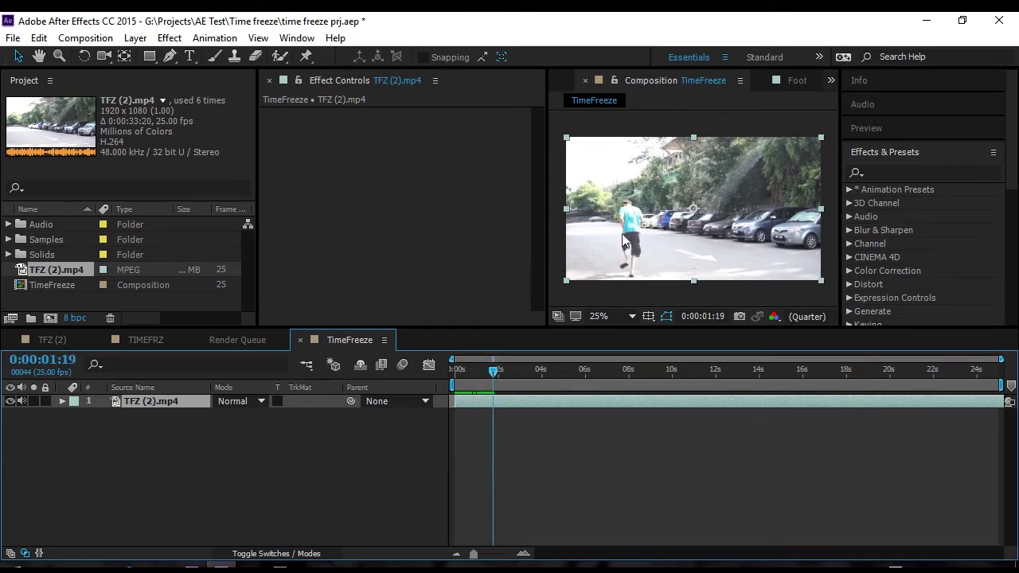
{"action": "left_click_drag", "start_coordinate": [495, 378], "coordinate": [500, 377]}
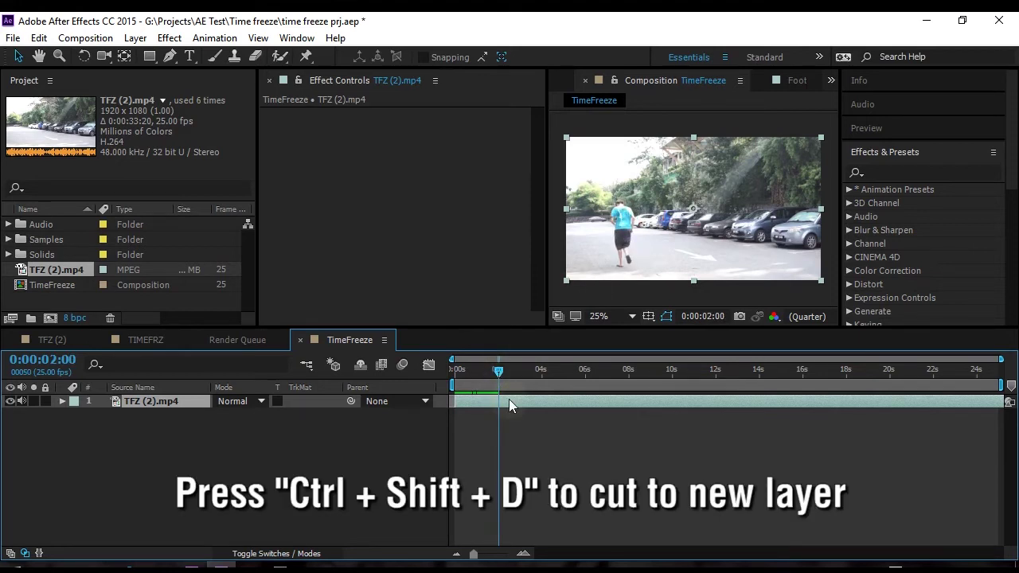
Split the clip at 2:00 and name the earlier piece 'start'
{"action": "key", "text": "ctrl+shift+d"}
{"action": "left_click", "coordinate": [168, 410]}
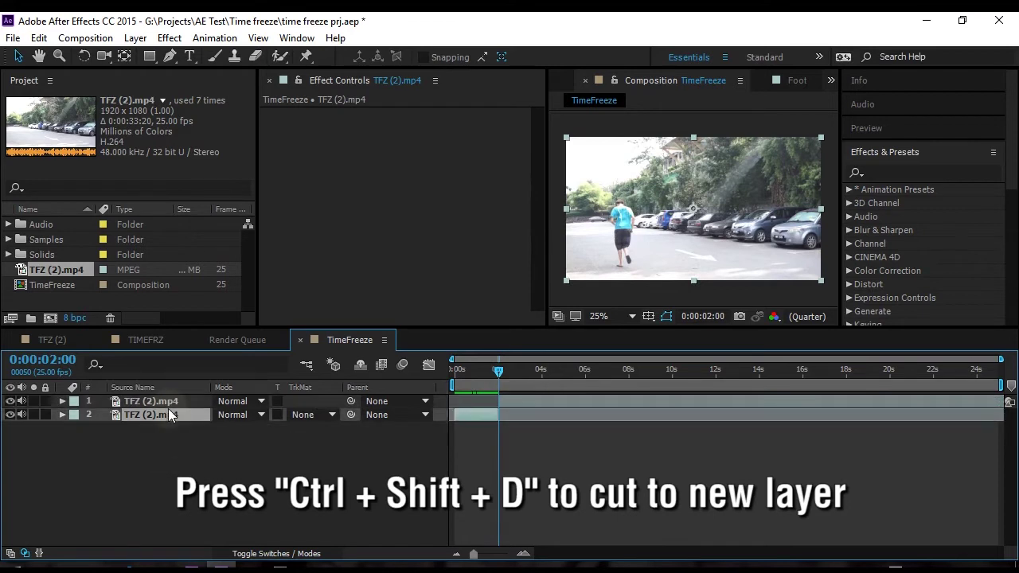
{"action": "key", "text": "Return"}
{"action": "type", "text": "start"}
{"action": "key", "text": "Return"}
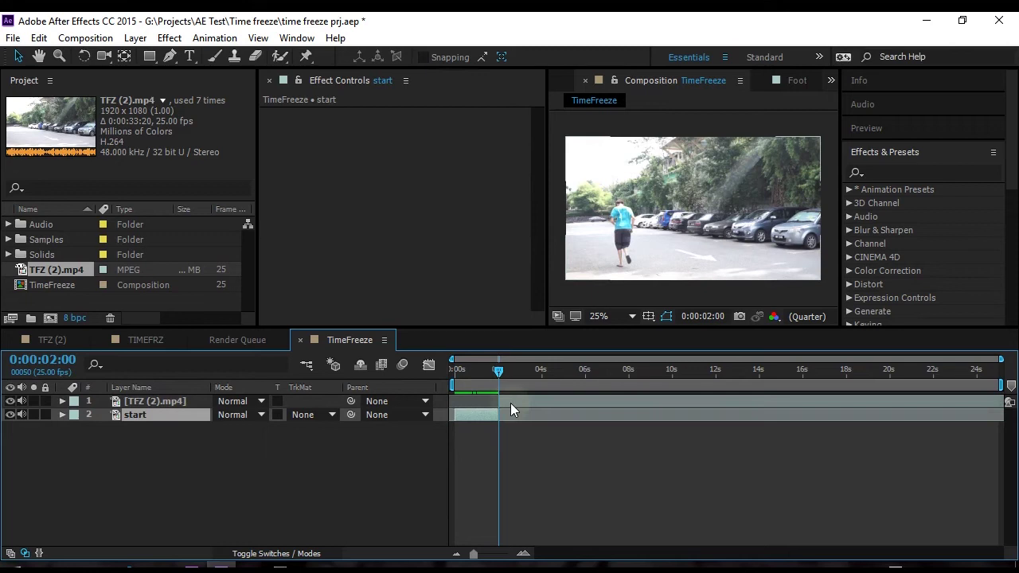
Split the later piece again at 2:01 and begin renaming the middle piece
{"action": "key", "text": "equal"}
{"action": "key", "text": "equal"}
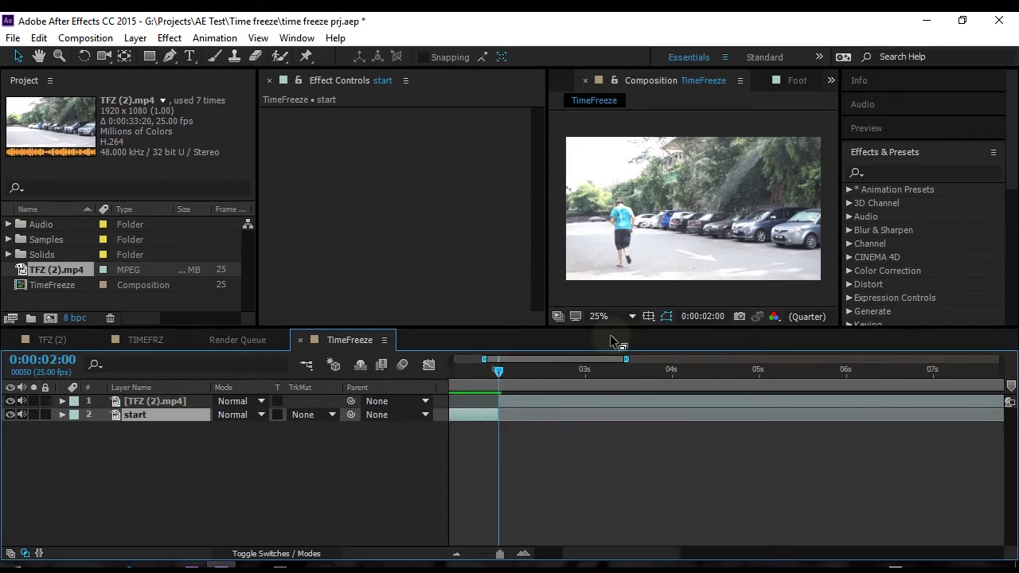
{"action": "key", "text": "Page_Down"}
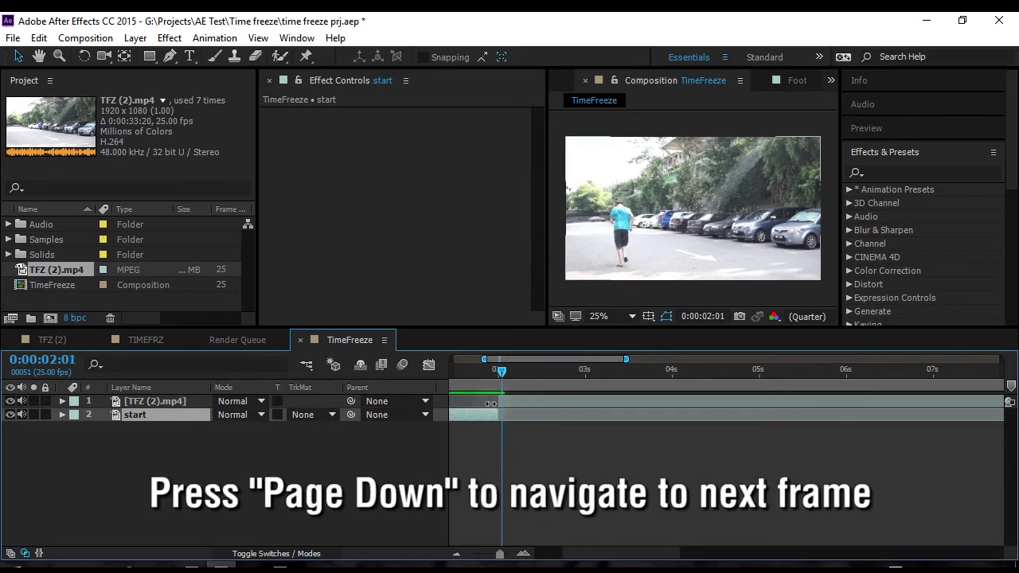
{"action": "left_click", "coordinate": [504, 403]}
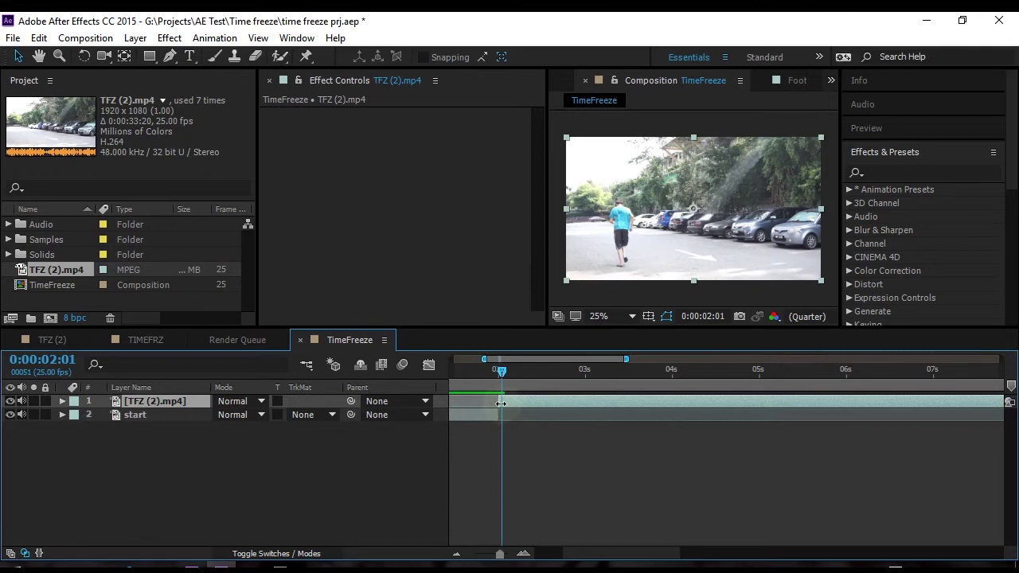
{"action": "key", "text": "equal"}
{"action": "key", "text": "equal"}
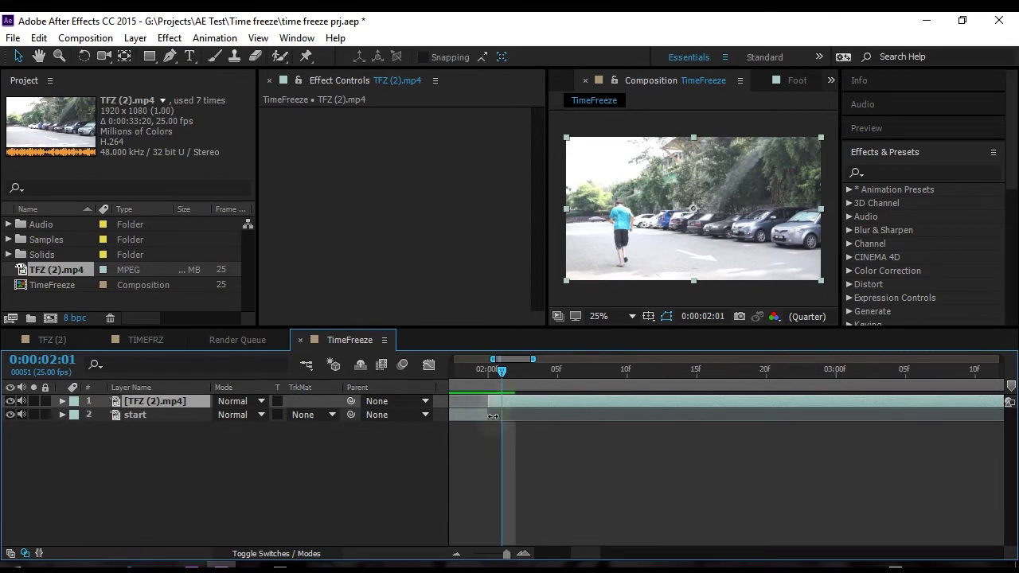
{"action": "key", "text": "minus"}
{"action": "key", "text": "minus"}
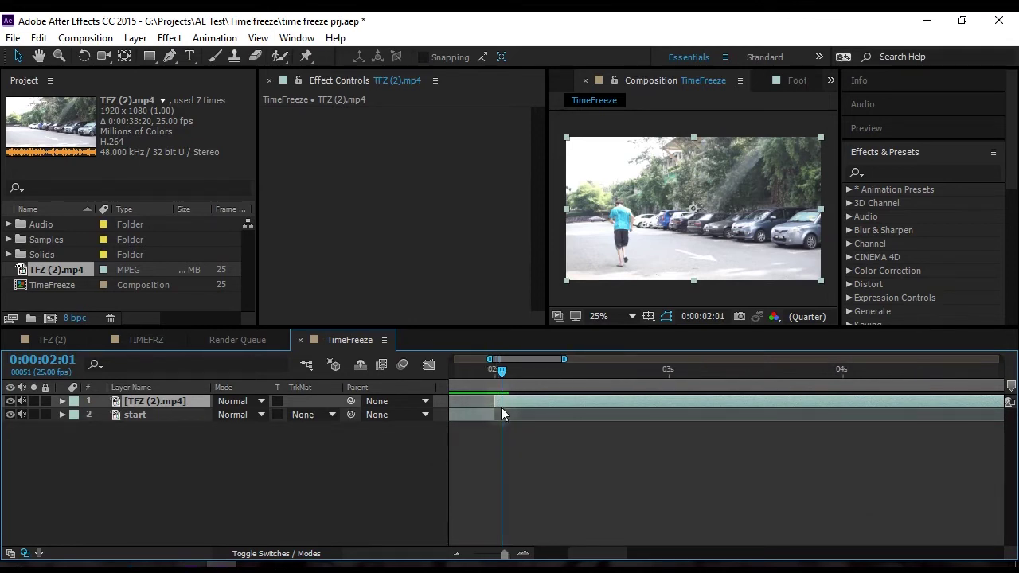
{"action": "key", "text": "ctrl+shift+d"}
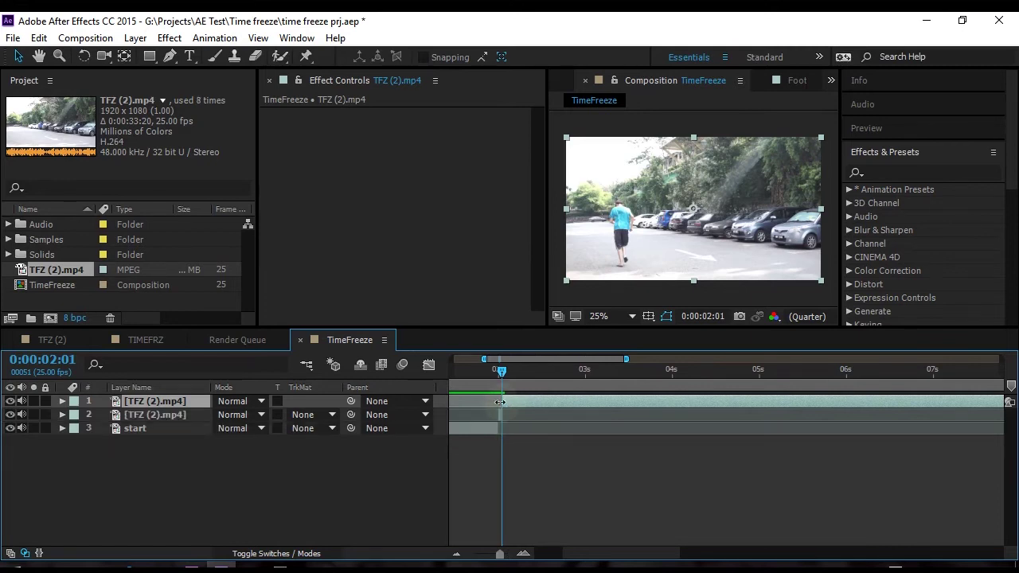
{"action": "left_click", "coordinate": [165, 417]}
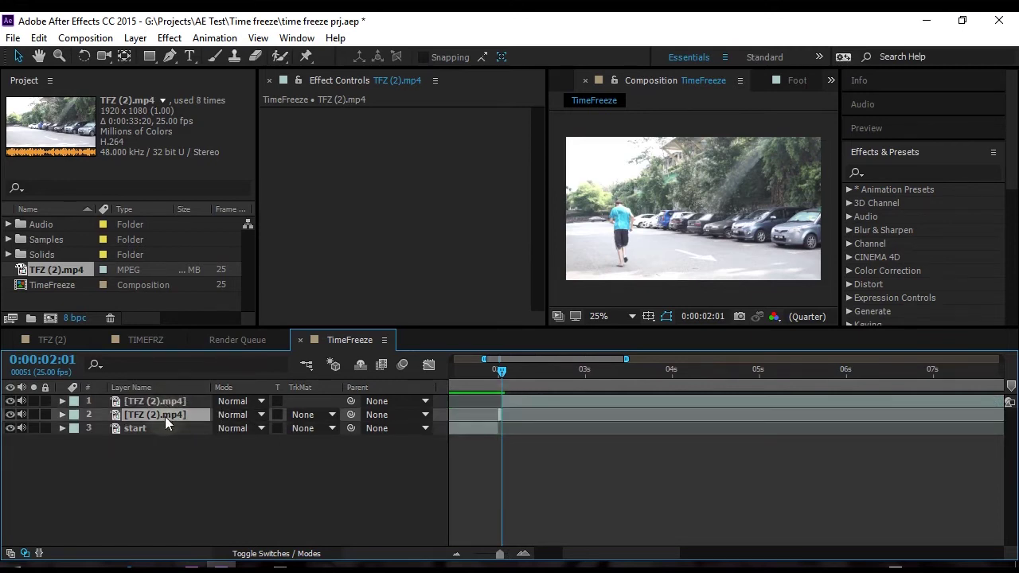
{"action": "key", "text": "Return"}
Name the middle piece 'freeze', then split again at 6:07 and name that piece 'end'
{"action": "type", "text": "freez"}
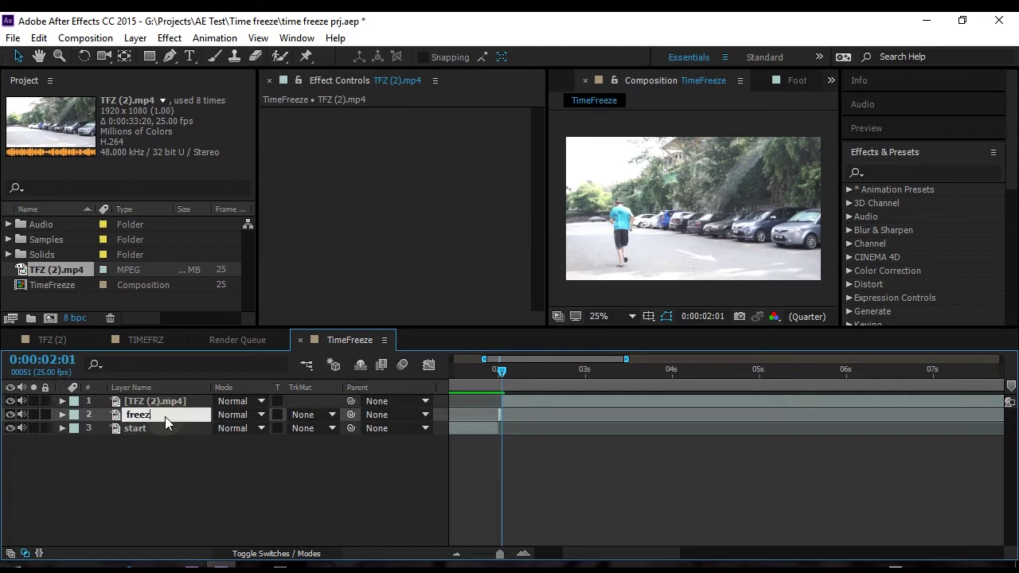
{"action": "type", "text": "e"}
{"action": "key", "text": "Return"}
{"action": "left_click_drag", "start_coordinate": [502, 373], "coordinate": [873, 390]}
{"action": "left_click", "coordinate": [896, 402]}
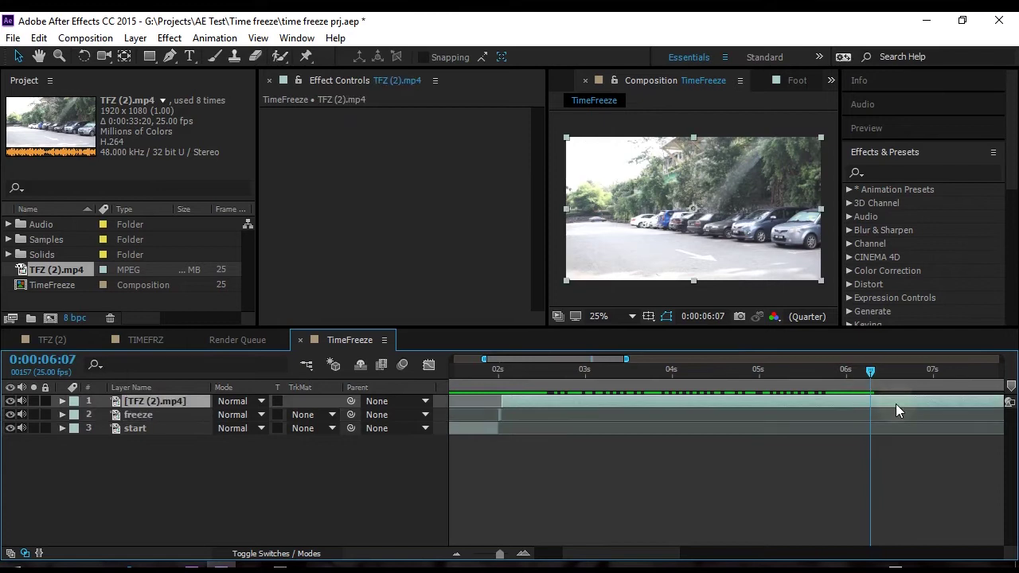
{"action": "key", "text": "ctrl+shift+d"}
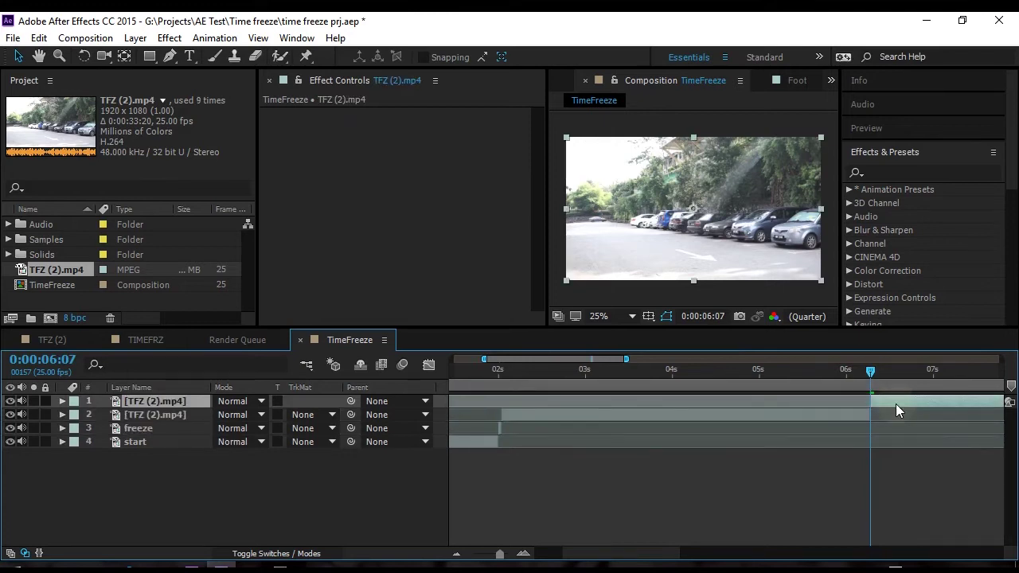
{"action": "left_click", "coordinate": [156, 411]}
{"action": "key", "text": "Return"}
{"action": "type", "text": "end"}
{"action": "key", "text": "Return"}
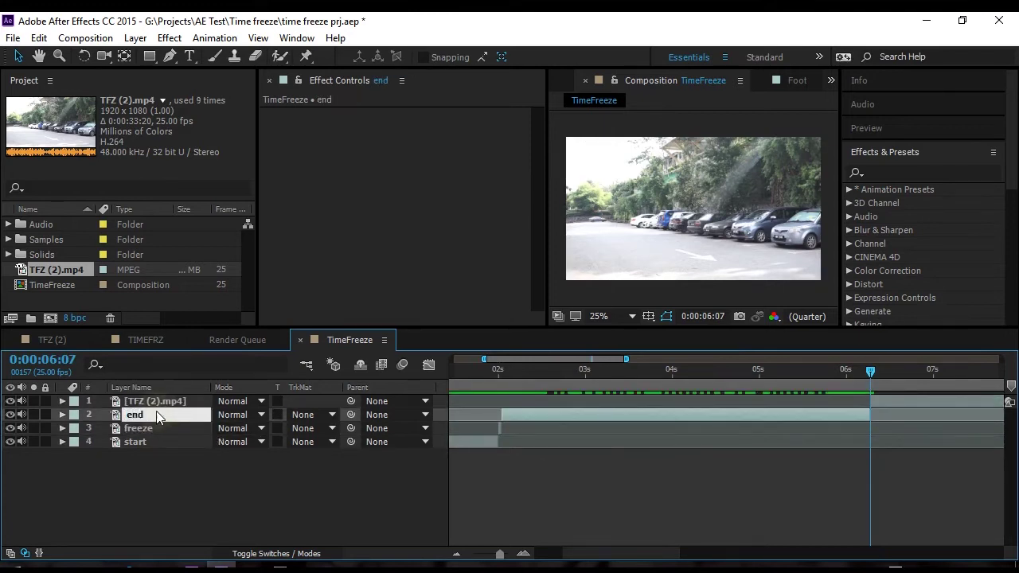
Move the current time to about 11:03 and select the top TFZ (2).mp4 layer
{"action": "left_click_drag", "start_coordinate": [626, 555], "coordinate": [692, 551]}
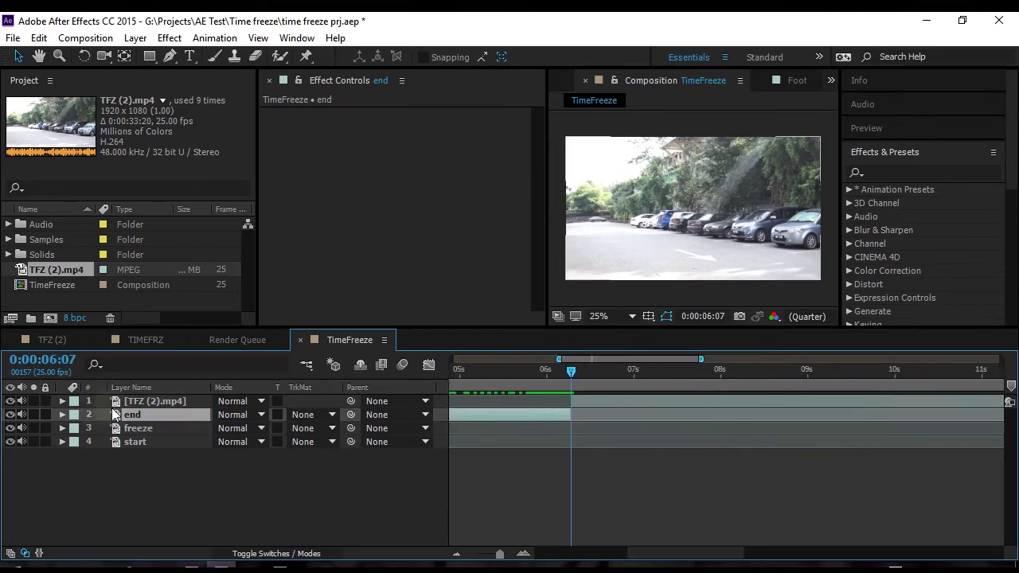
{"action": "left_click", "coordinate": [143, 431]}
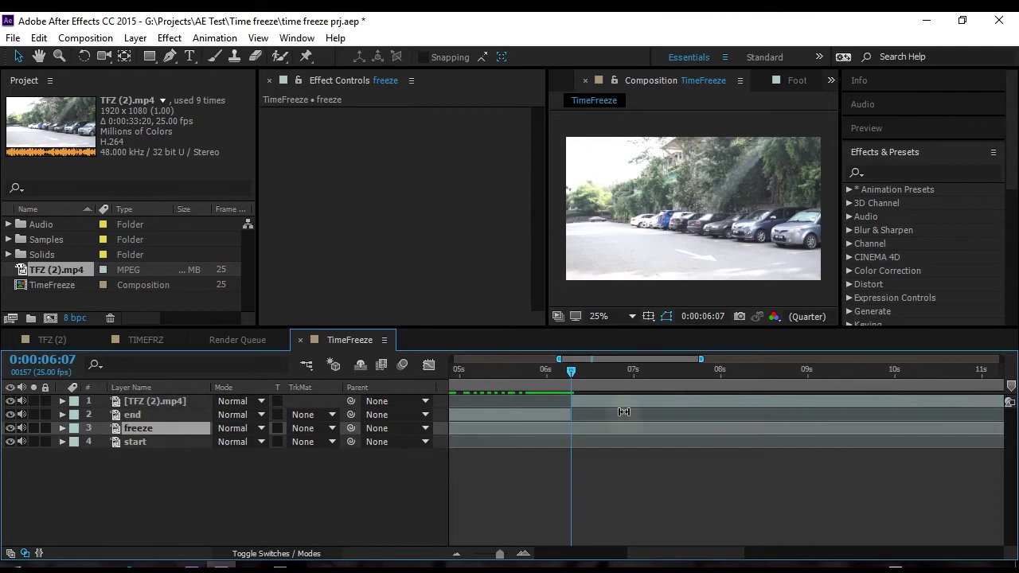
{"action": "left_click_drag", "start_coordinate": [571, 371], "coordinate": [828, 376]}
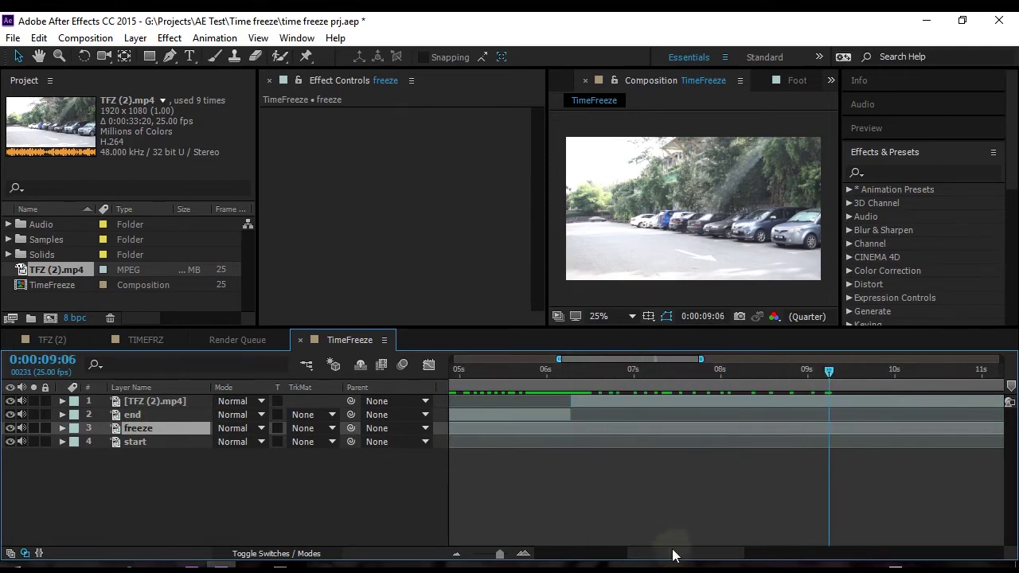
{"action": "left_click_drag", "start_coordinate": [674, 551], "coordinate": [735, 551]}
{"action": "left_click_drag", "start_coordinate": [567, 371], "coordinate": [700, 391]}
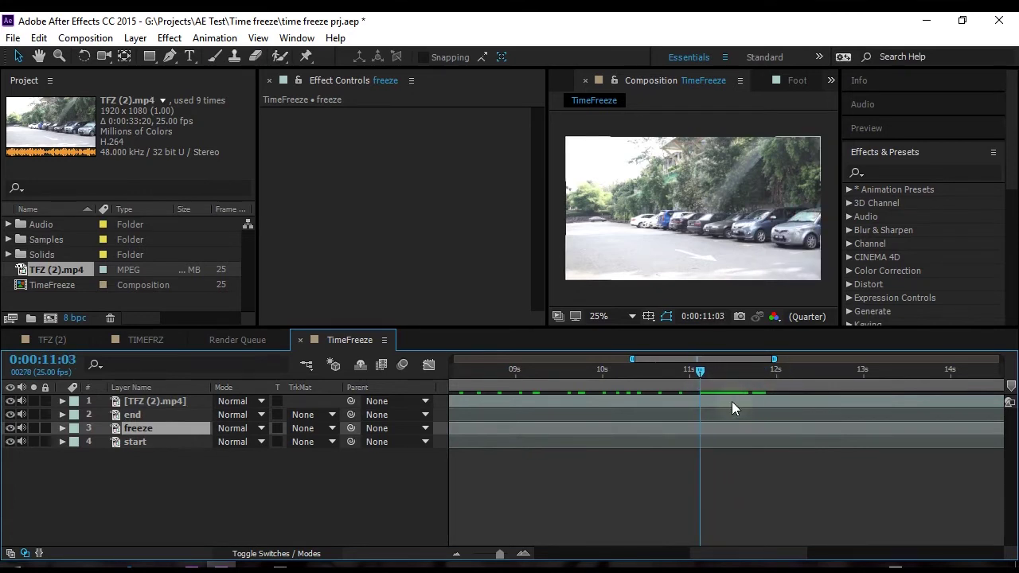
{"action": "left_click", "coordinate": [730, 402]}
Trim the top footage layer to start at 11:03 and rename it 'overlay'
{"action": "key", "text": "minus"}
{"action": "key", "text": "minus"}
{"action": "key", "text": "minus"}
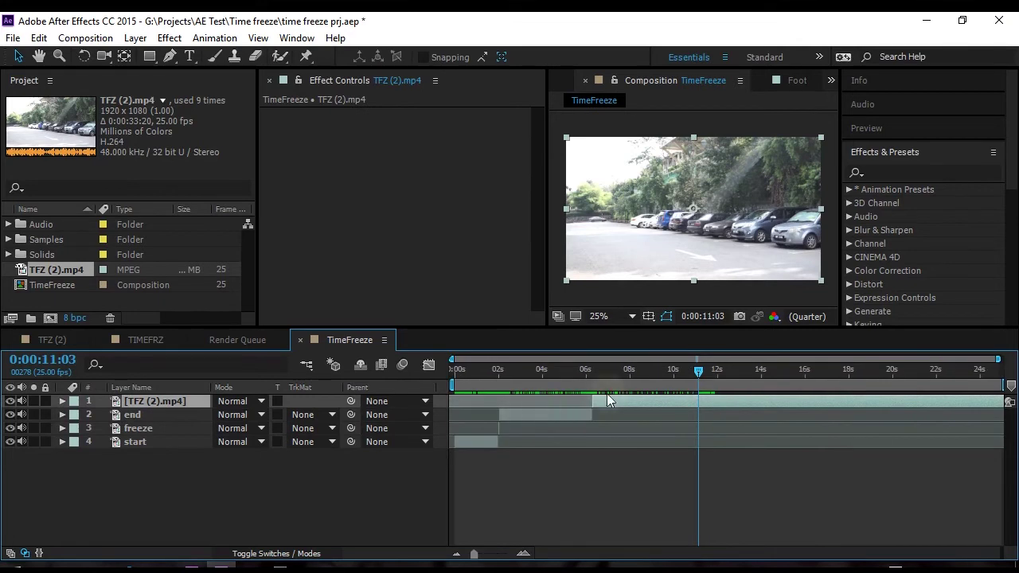
{"action": "left_click_drag", "start_coordinate": [594, 396], "coordinate": [697, 402]}
{"action": "key", "text": "equal"}
{"action": "key", "text": "equal"}
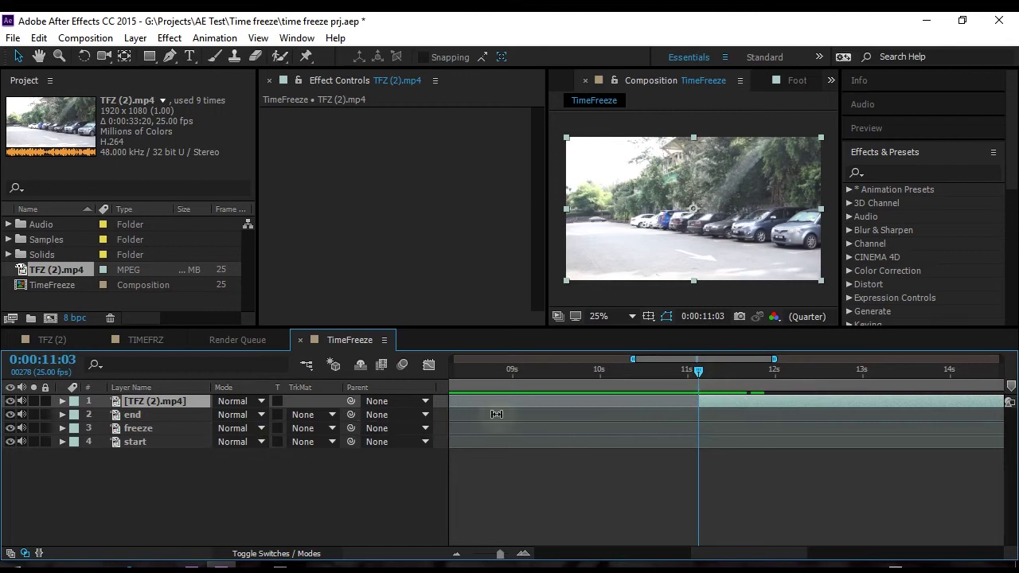
{"action": "key", "text": "Return"}
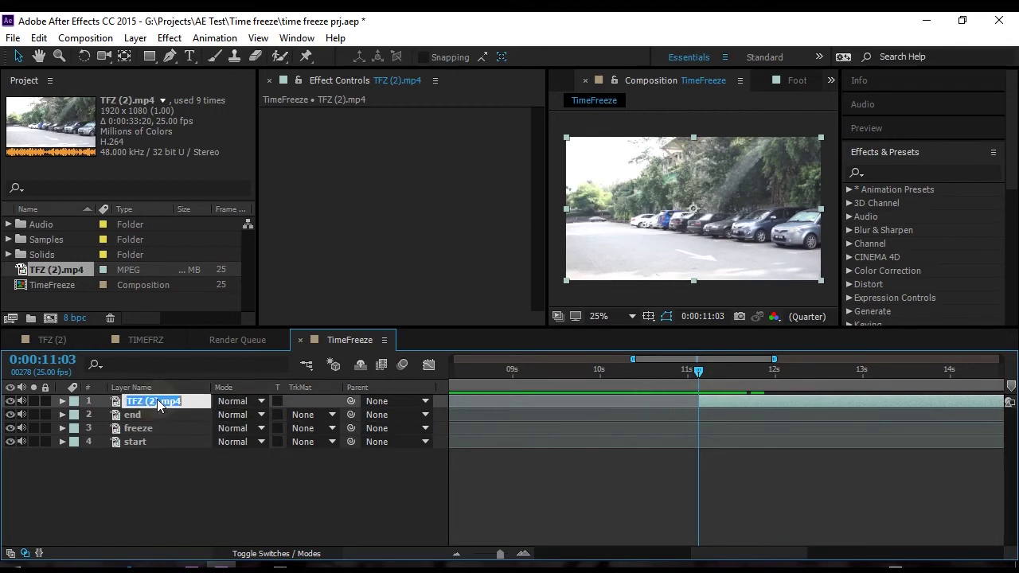
{"action": "type", "text": "overlay"}
{"action": "key", "text": "Return"}
Split the overlay layer at 18:08 and delete the part after it
{"action": "scroll", "coordinate": [724, 534], "scroll_direction": "right", "scroll_amount": 1}
{"action": "left_click_drag", "start_coordinate": [649, 373], "coordinate": [982, 390]}
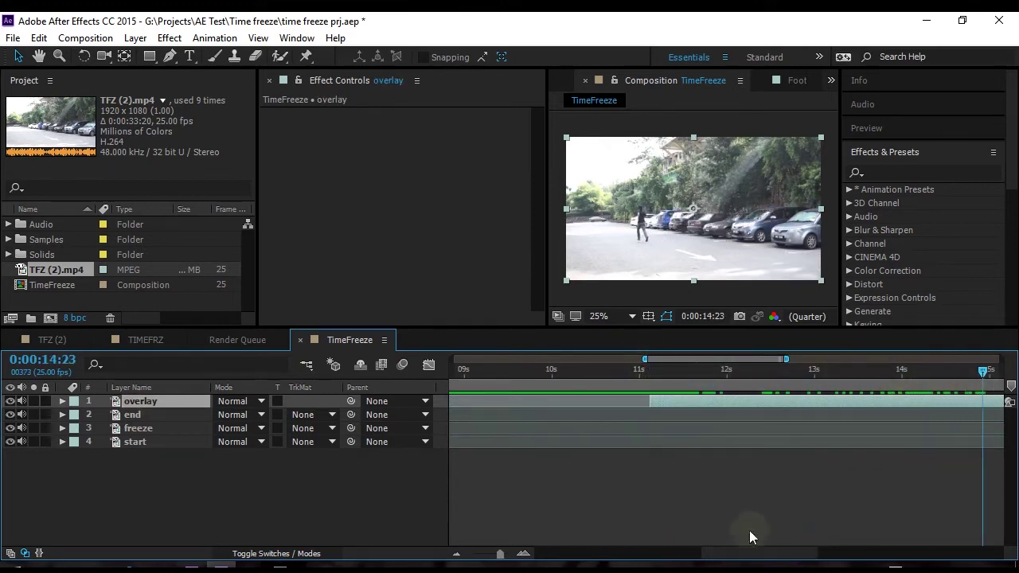
{"action": "left_click_drag", "start_coordinate": [743, 555], "coordinate": [807, 549]}
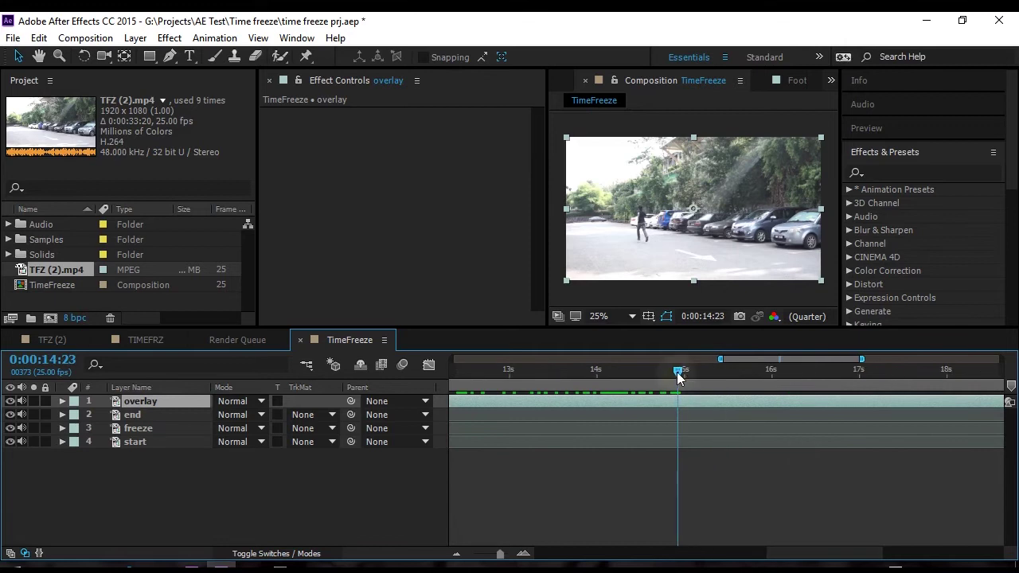
{"action": "left_click_drag", "start_coordinate": [678, 373], "coordinate": [976, 386]}
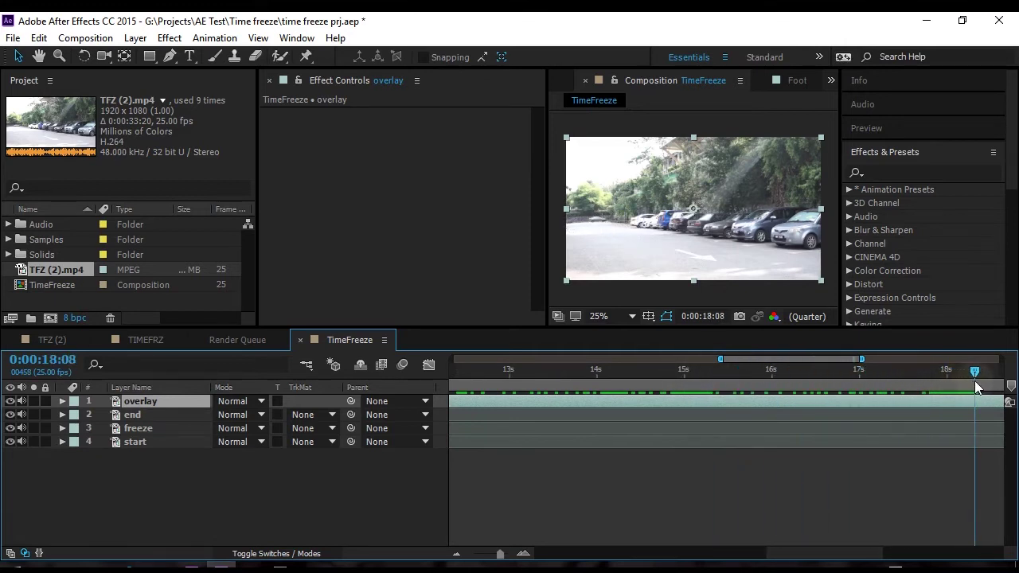
{"action": "key", "text": "minus"}
{"action": "key", "text": "minus"}
{"action": "key", "text": "minus"}
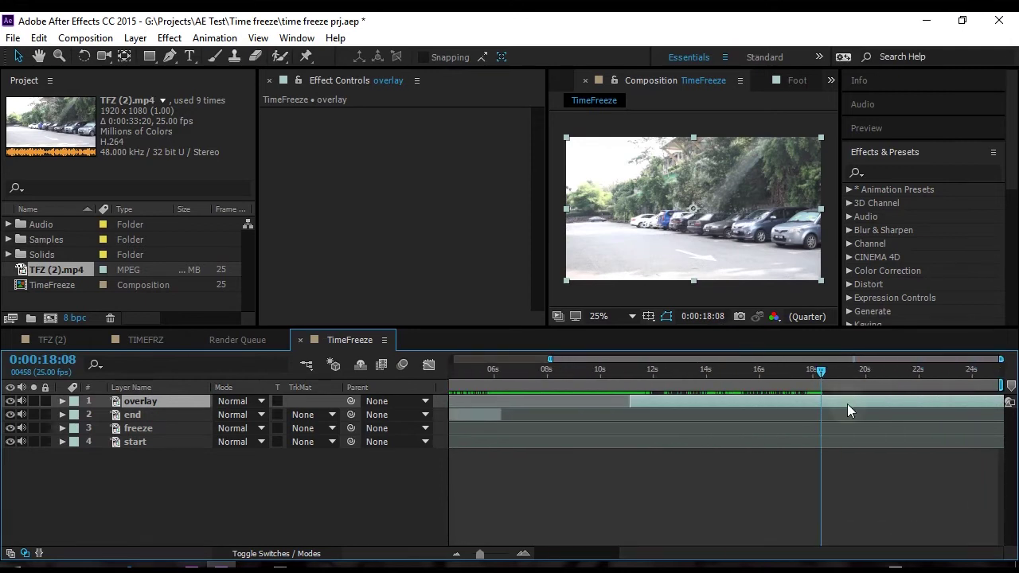
{"action": "key", "text": "ctrl+shift+d"}
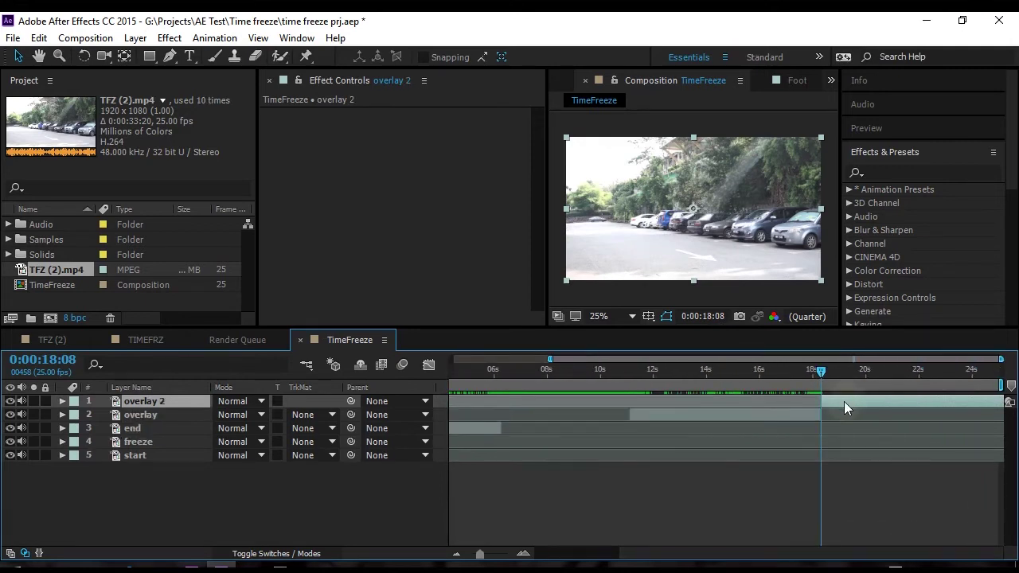
{"action": "key", "text": "Delete"}
{"action": "left_click_drag", "start_coordinate": [679, 372], "coordinate": [503, 369]}
Lengthen the freeze layer's out-point and drag overlay to the bottom of the layer stack
{"action": "key", "text": "equal"}
{"action": "key", "text": "equal"}
{"action": "key", "text": "equal"}
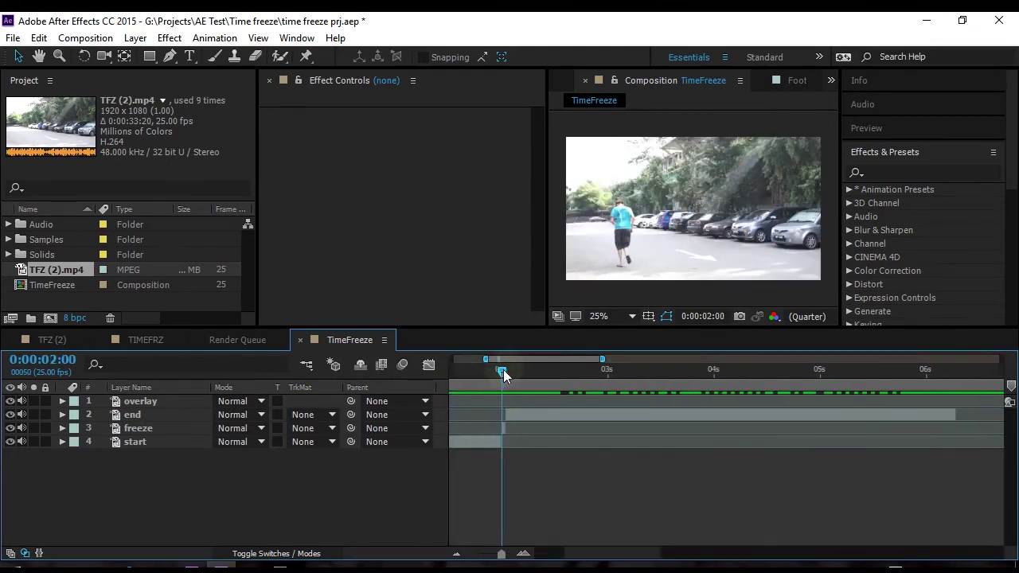
{"action": "left_click_drag", "start_coordinate": [504, 427], "coordinate": [691, 421]}
{"action": "key", "text": "minus"}
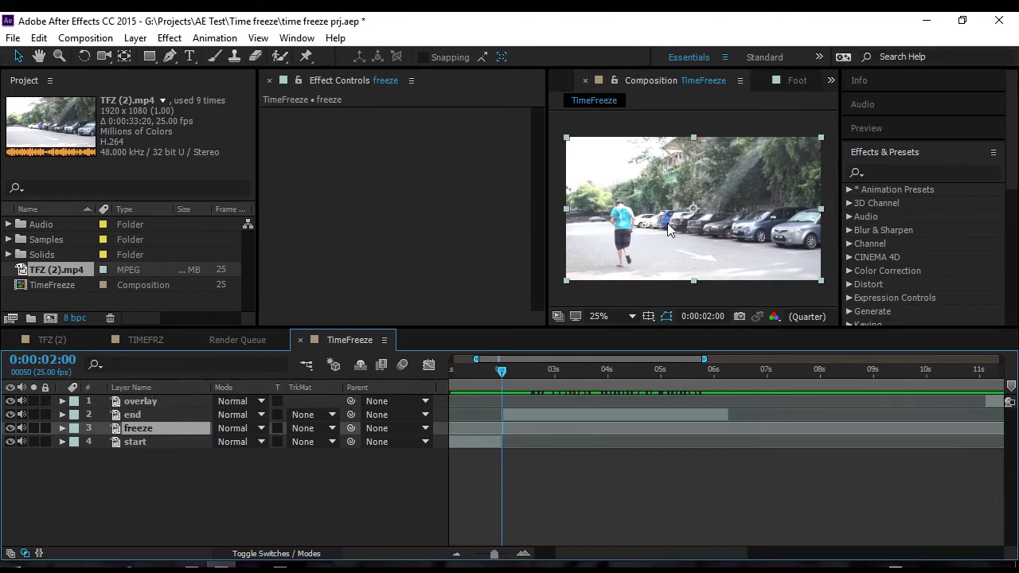
{"action": "left_click", "coordinate": [151, 402]}
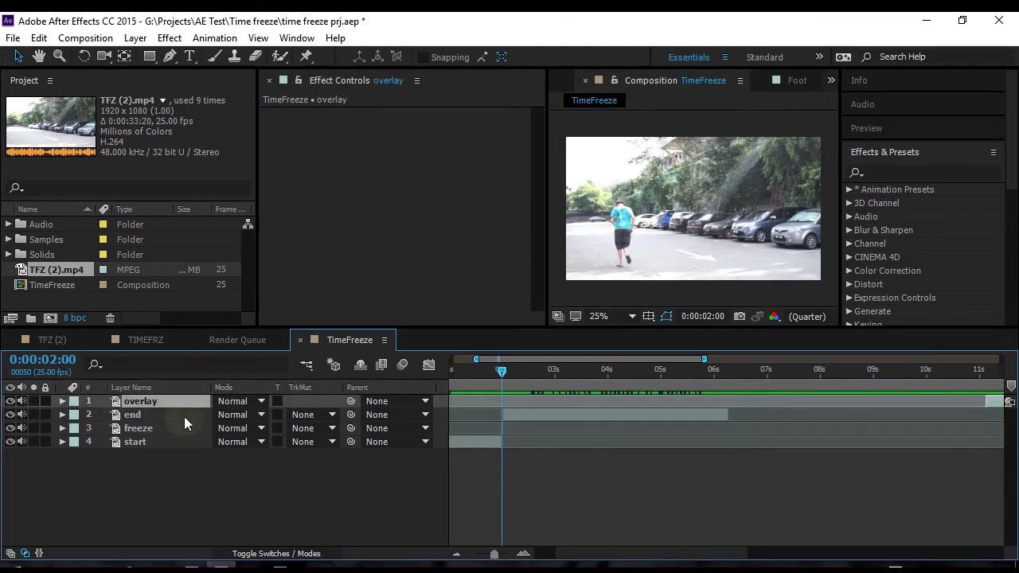
{"action": "left_click_drag", "start_coordinate": [163, 400], "coordinate": [142, 462]}
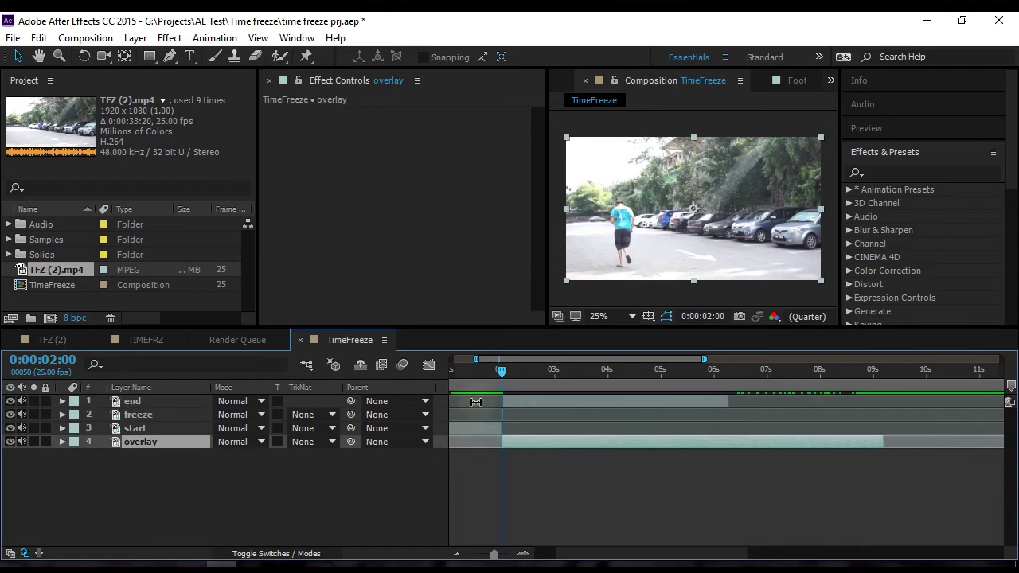
Move the end layer's in-point to about 0:00:09:04, where the overlay layer finishes
{"action": "key", "text": "equal"}
{"action": "key", "text": "equal"}
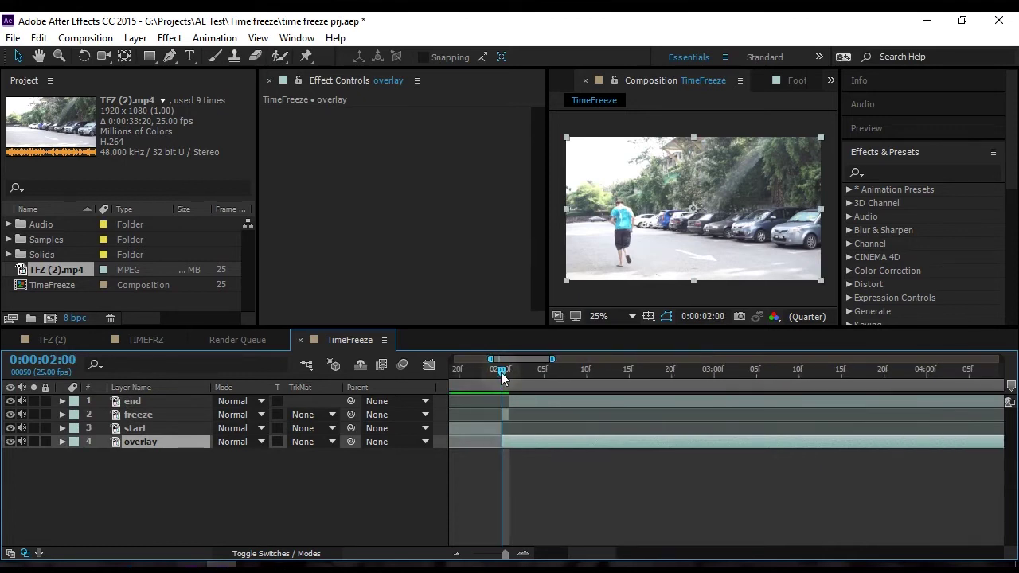
{"action": "left_click_drag", "start_coordinate": [504, 376], "coordinate": [510, 376]}
{"action": "left_click", "coordinate": [535, 400]}
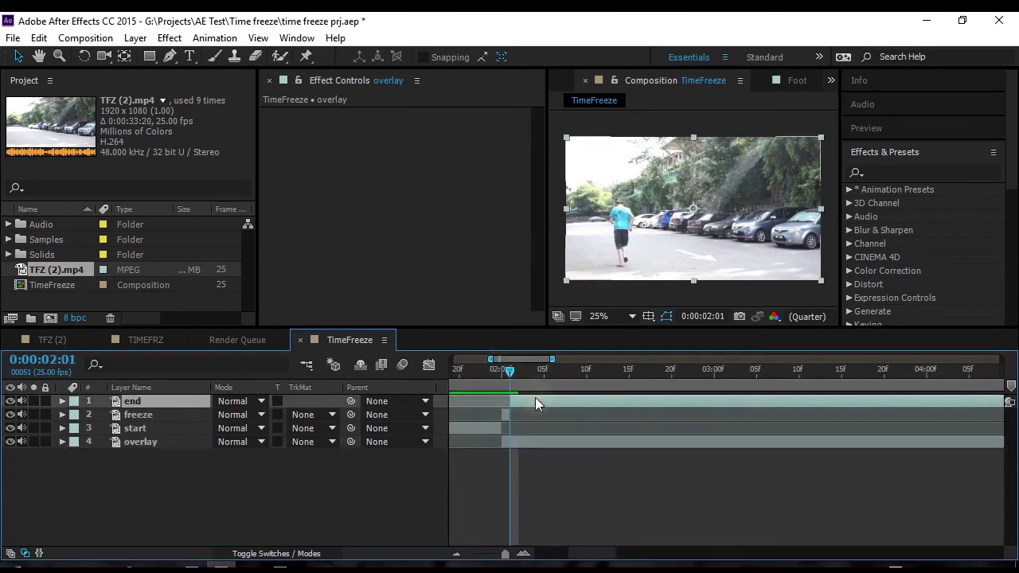
{"action": "key", "text": "minus"}
{"action": "key", "text": "minus"}
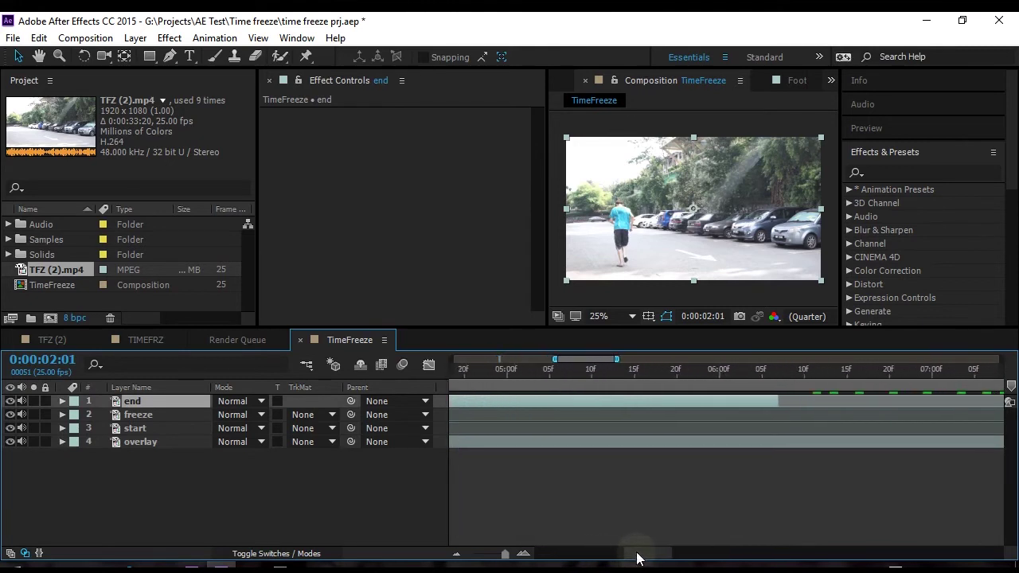
{"action": "left_click", "coordinate": [692, 380]}
{"action": "left_click_drag", "start_coordinate": [691, 381], "coordinate": [699, 382]}
{"action": "key", "text": "bracketleft"}
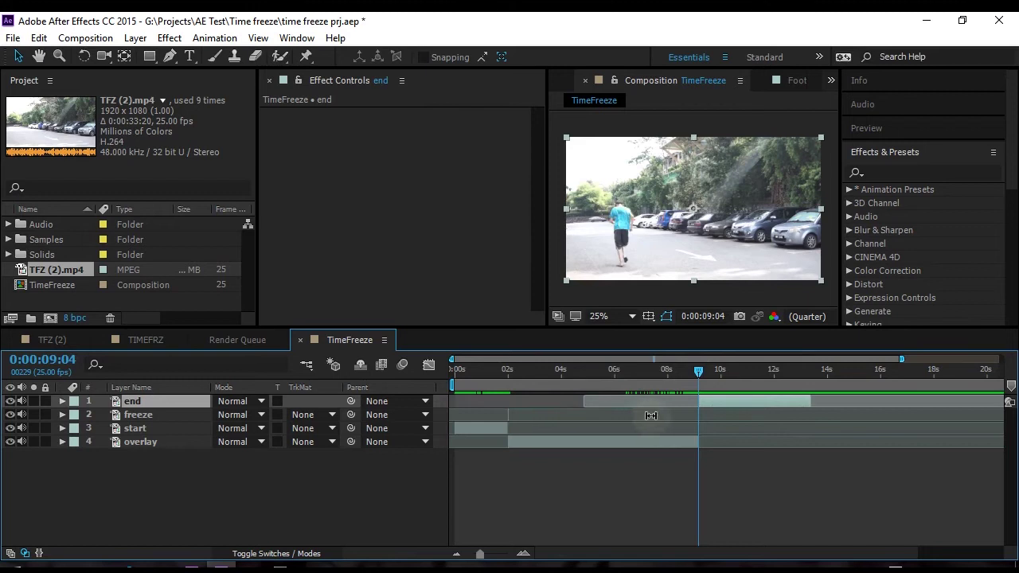
{"action": "key", "text": "equal"}
{"action": "key", "text": "equal"}
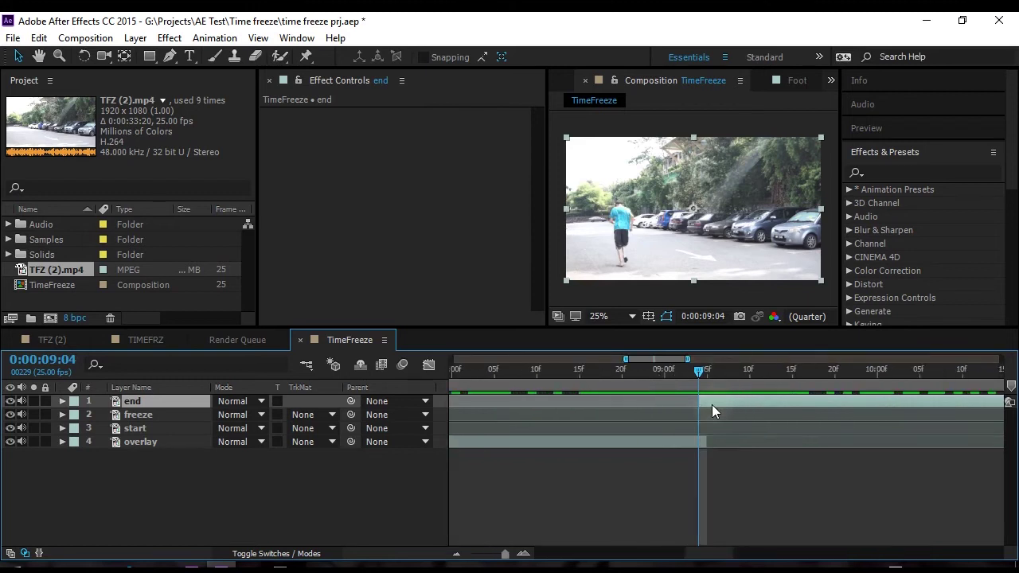
{"action": "left_click_drag", "start_coordinate": [712, 404], "coordinate": [550, 371]}
Enable Time Remapping on the freeze layer and set the current time to 0:00:02:00
{"action": "left_click", "coordinate": [563, 418]}
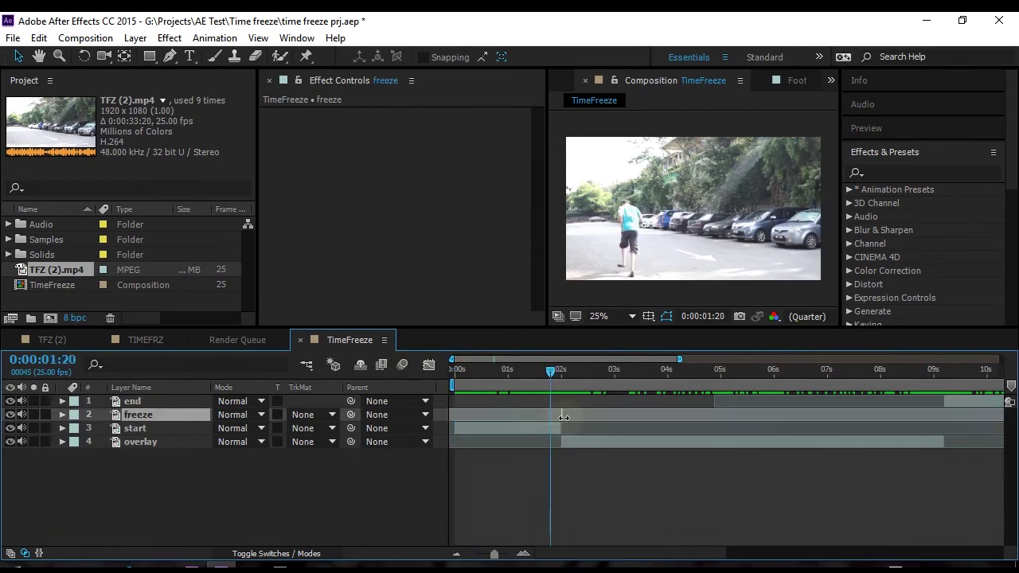
{"action": "right_click", "coordinate": [563, 414]}
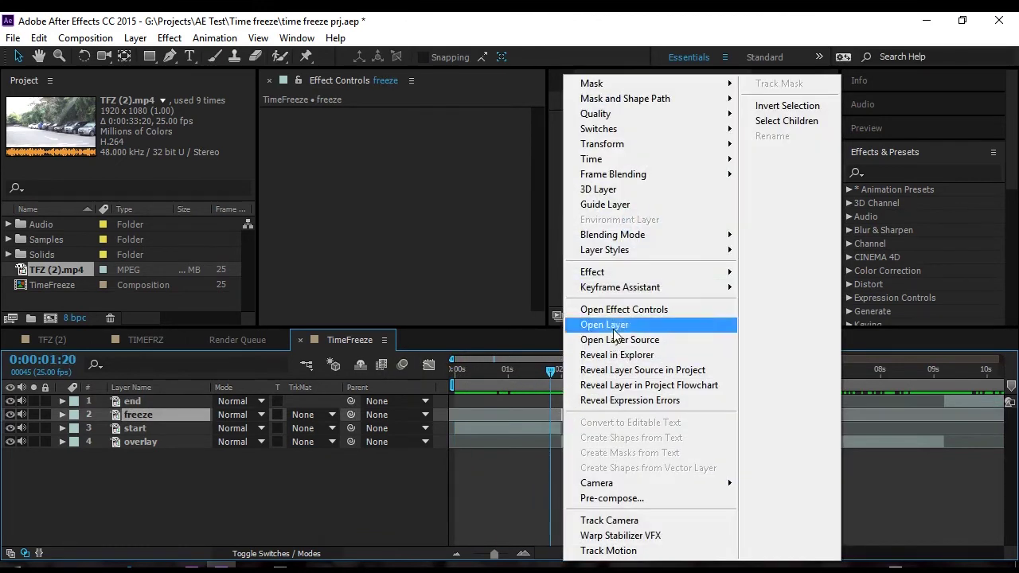
{"action": "right_click", "coordinate": [560, 420]}
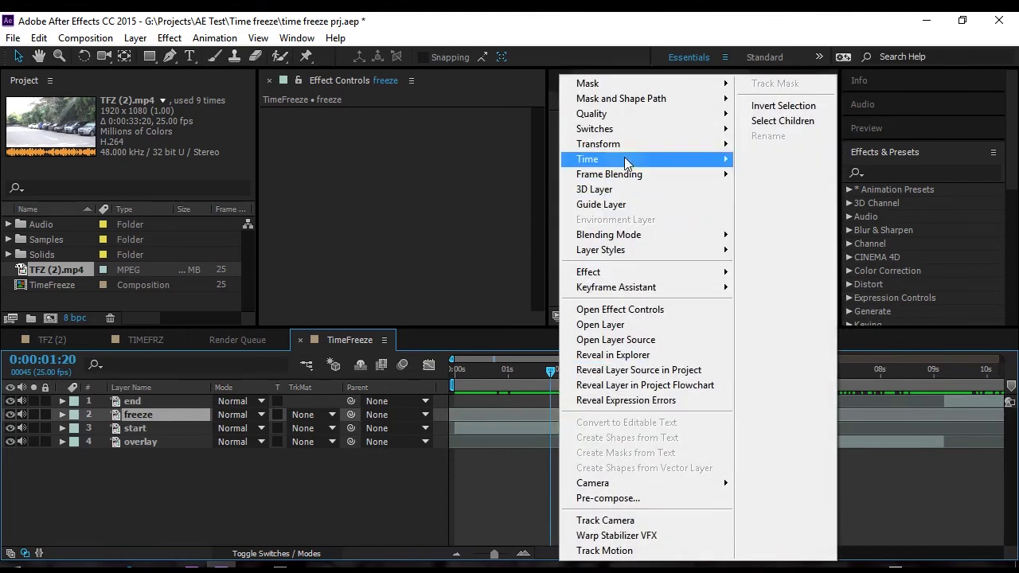
{"action": "mouse_move", "coordinate": [626, 160]}
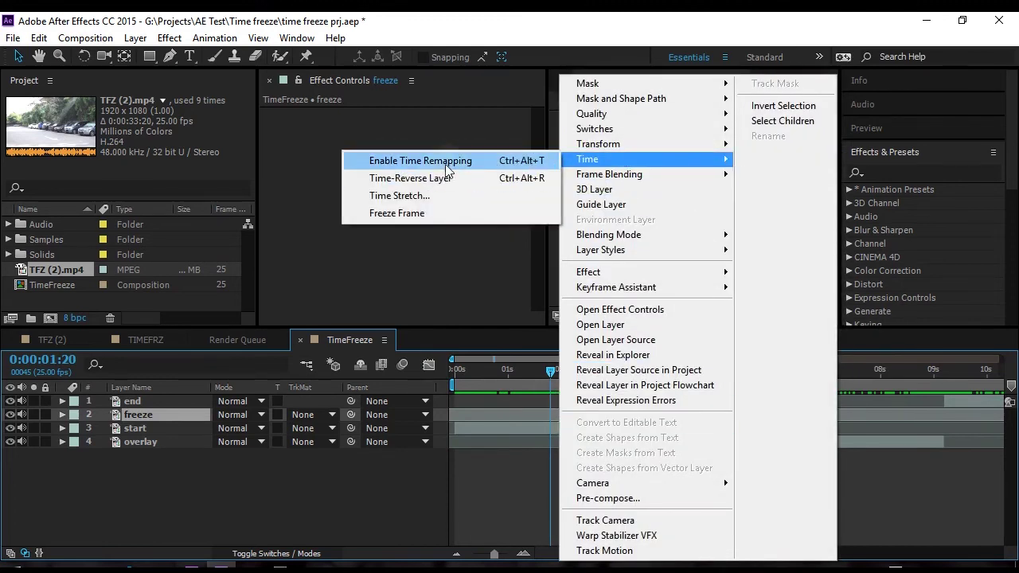
{"action": "left_click", "coordinate": [420, 160]}
{"action": "left_click", "coordinate": [634, 371]}
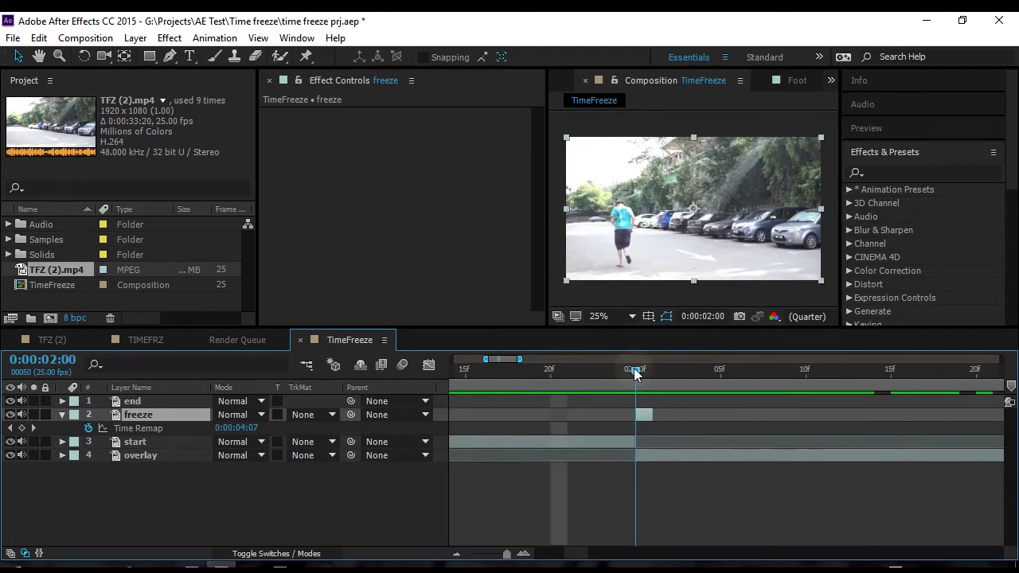
{"action": "mouse_move", "coordinate": [634, 371]}
{"action": "left_mouse_down"}
{"action": "mouse_move", "coordinate": [650, 373]}
{"action": "mouse_move", "coordinate": [635, 373]}
{"action": "mouse_move", "coordinate": [650, 375]}
{"action": "mouse_move", "coordinate": [637, 375]}
{"action": "mouse_move", "coordinate": [643, 380]}
{"action": "left_mouse_up"}
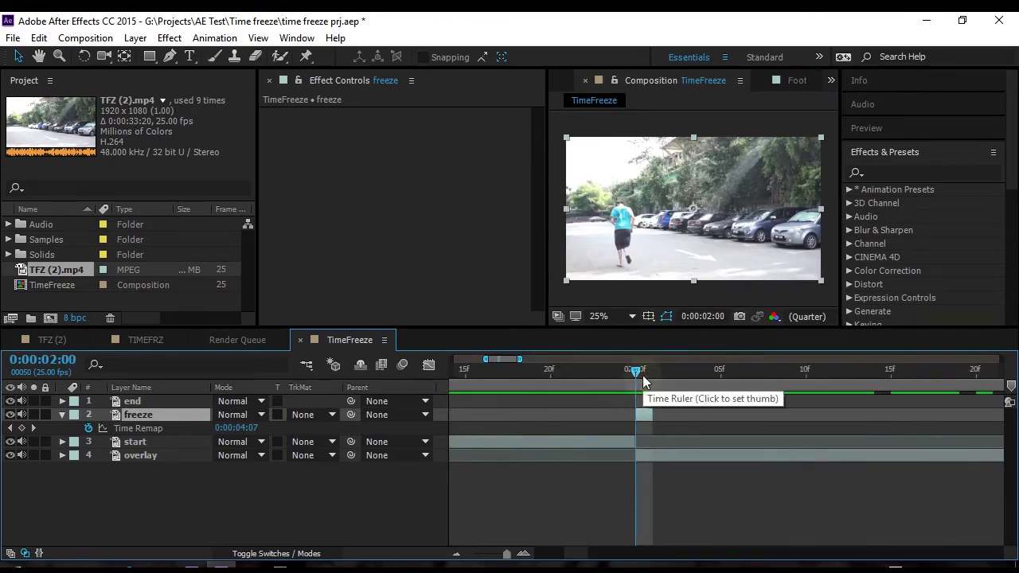
Add Time Remap keyframes at 2:00 and 2:01 on the freeze layer
{"action": "left_click", "coordinate": [21, 428]}
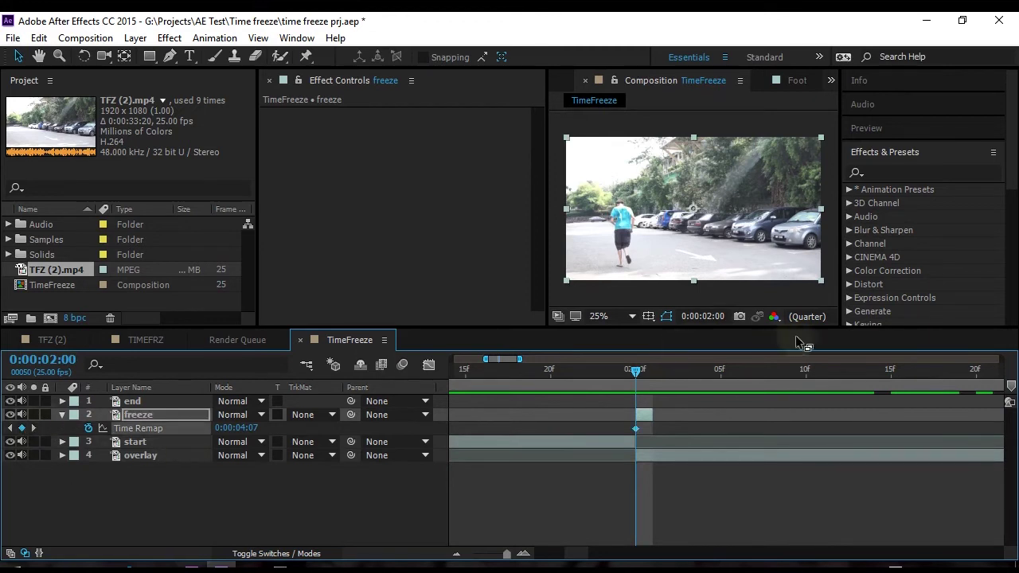
{"action": "left_click", "coordinate": [653, 371]}
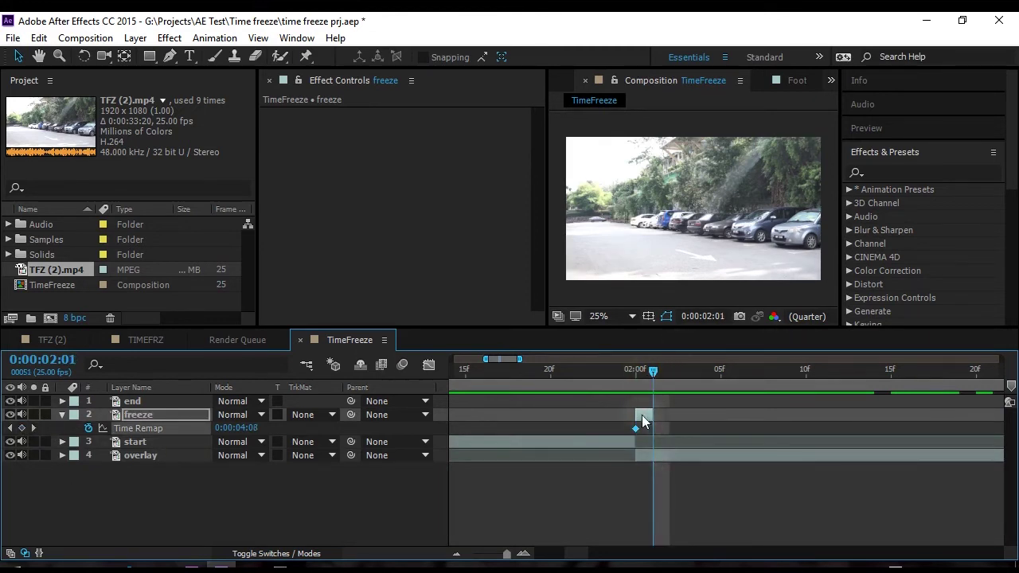
{"action": "left_click", "coordinate": [22, 428]}
{"action": "mouse_move", "coordinate": [660, 374]}
{"action": "left_mouse_down"}
{"action": "mouse_move", "coordinate": [638, 371]}
{"action": "mouse_move", "coordinate": [653, 373]}
{"action": "left_mouse_up"}
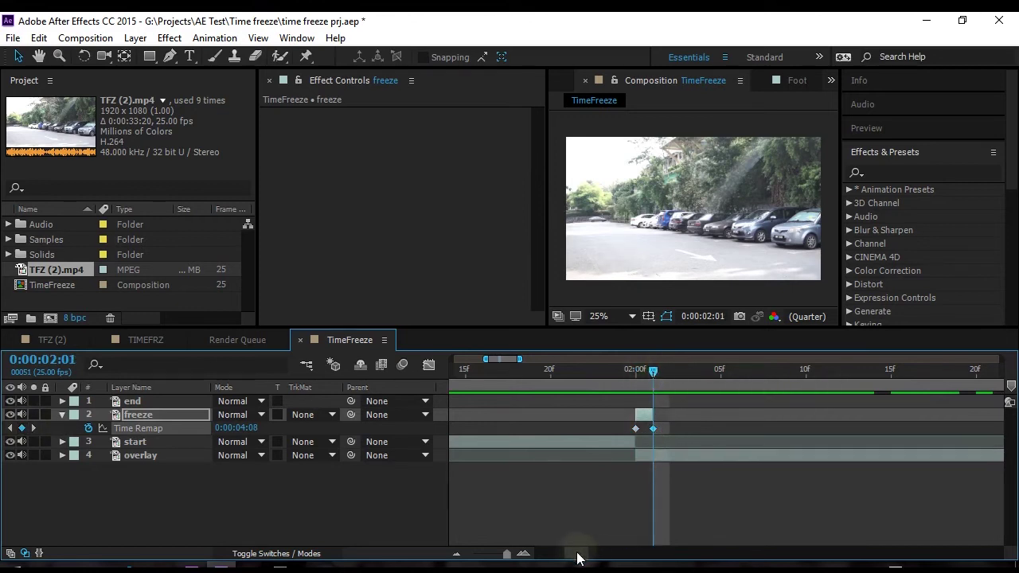
Drag the second Time Remap keyframe later and stretch the freeze layer toward it
{"action": "key", "text": "minus"}
{"action": "left_click_drag", "start_coordinate": [545, 429], "coordinate": [868, 429]}
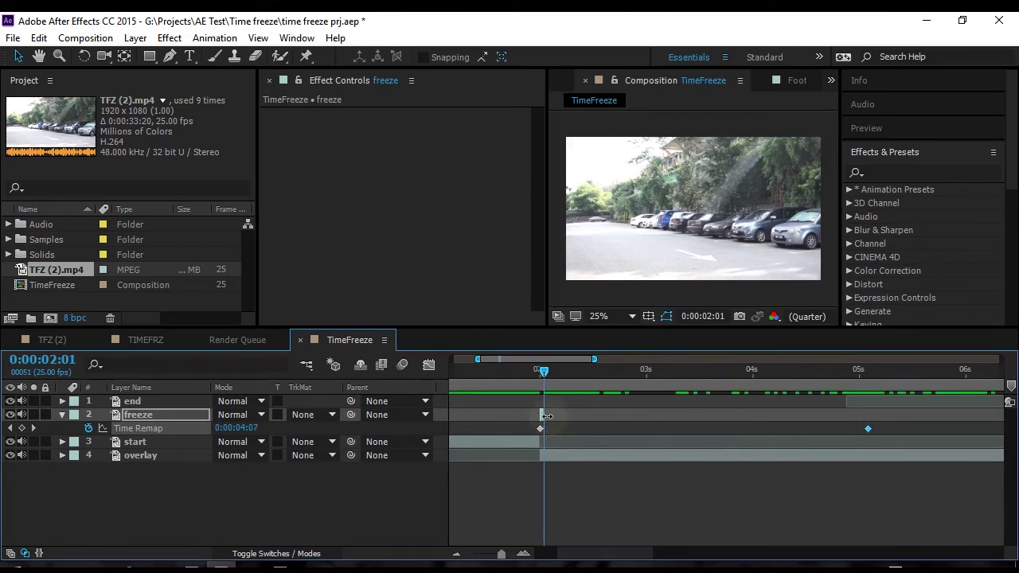
{"action": "left_click_drag", "start_coordinate": [547, 416], "coordinate": [868, 427]}
{"action": "scroll", "coordinate": [612, 561], "scroll_direction": "down", "scroll_amount": 5}
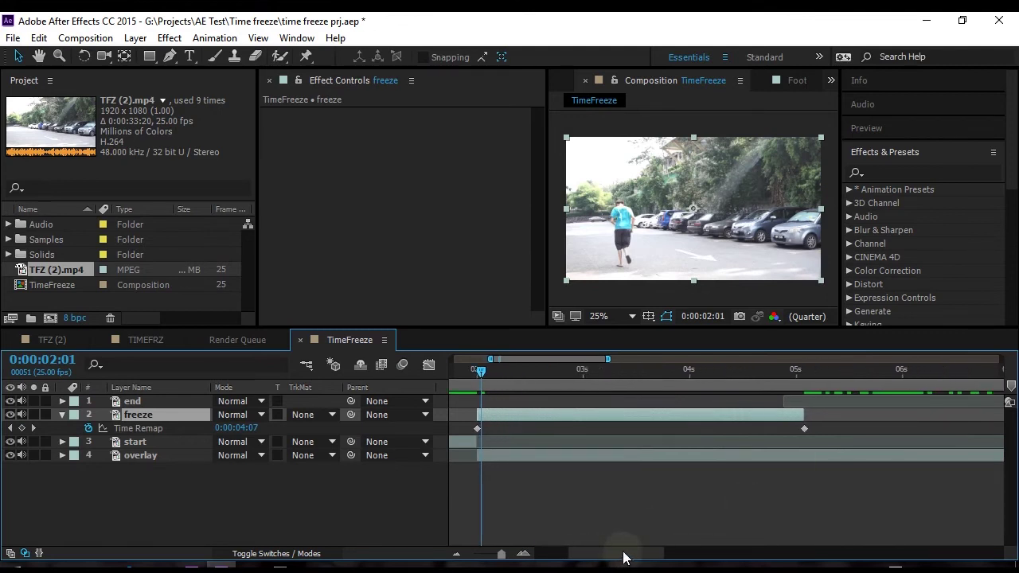
{"action": "left_click_drag", "start_coordinate": [678, 559], "coordinate": [701, 496]}
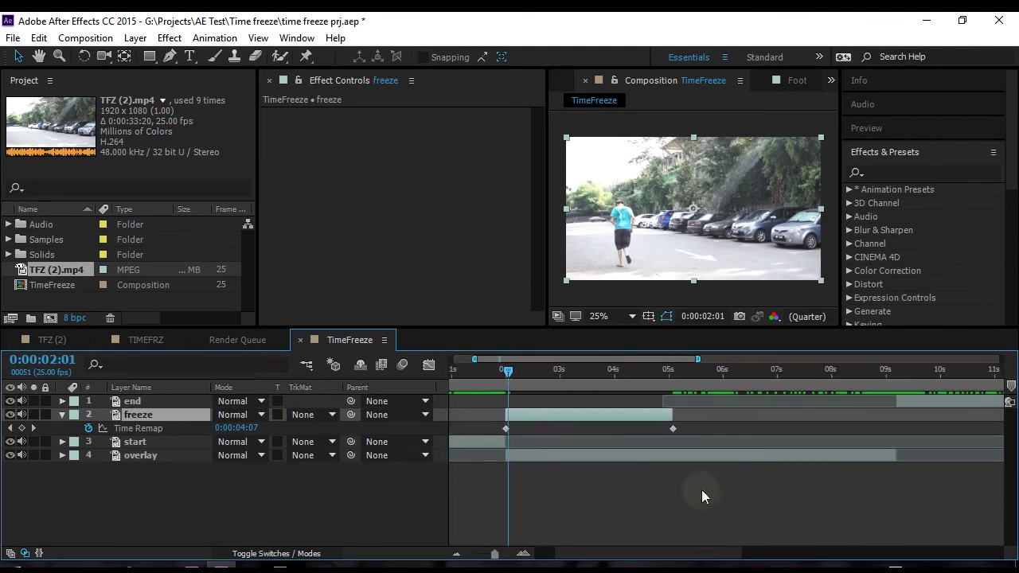
{"action": "left_click_drag", "start_coordinate": [674, 415], "coordinate": [687, 415]}
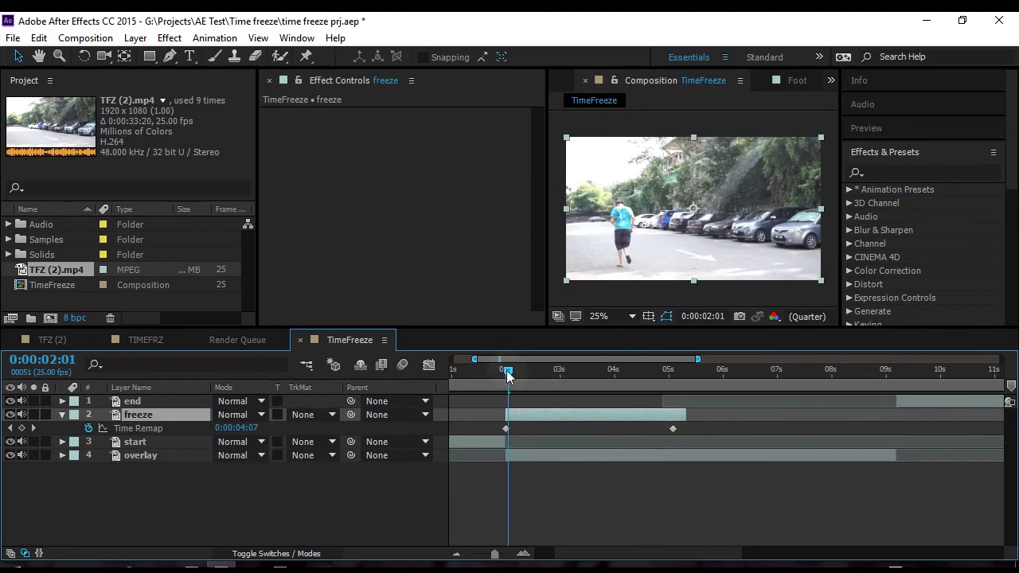
{"action": "left_click_drag", "start_coordinate": [507, 370], "coordinate": [621, 386]}
Move the second keyframe to about 9 seconds and align the freeze layer's end at 0:00:09:05
{"action": "left_click_drag", "start_coordinate": [673, 430], "coordinate": [896, 429]}
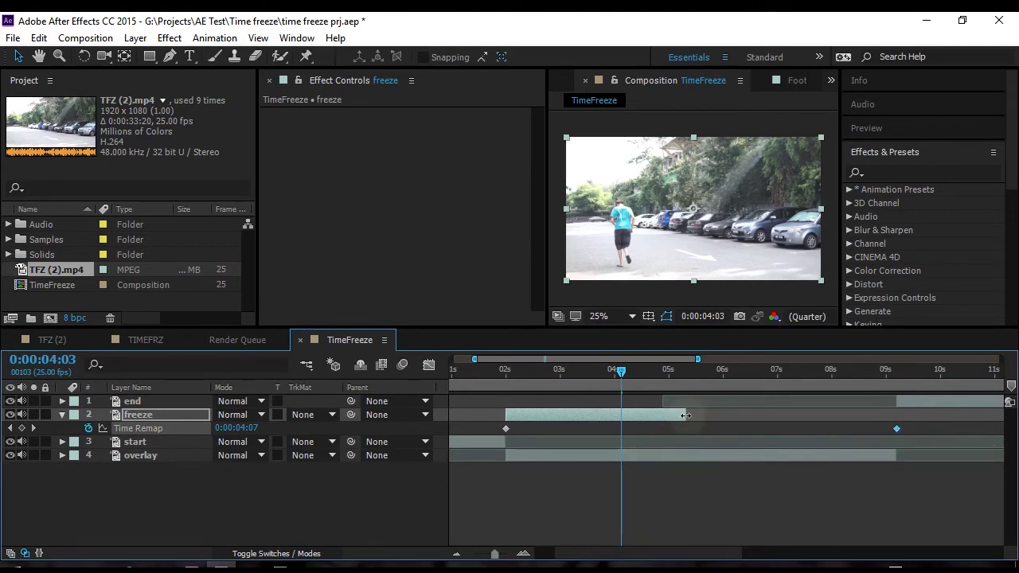
{"action": "left_click_drag", "start_coordinate": [685, 415], "coordinate": [895, 415]}
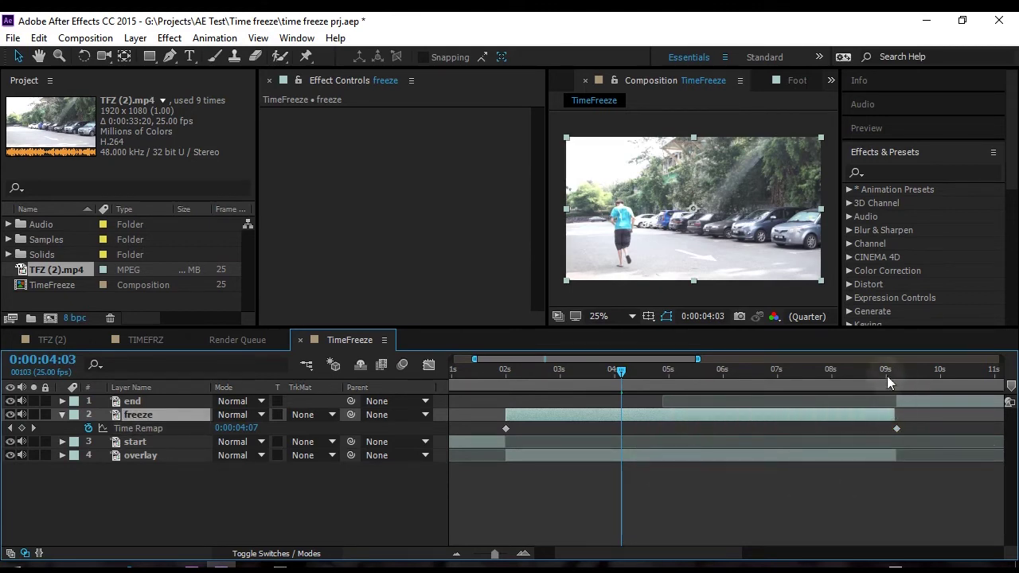
{"action": "left_click", "coordinate": [895, 370]}
{"action": "scroll", "coordinate": [897, 367], "scroll_direction": "up", "scroll_amount": 3}
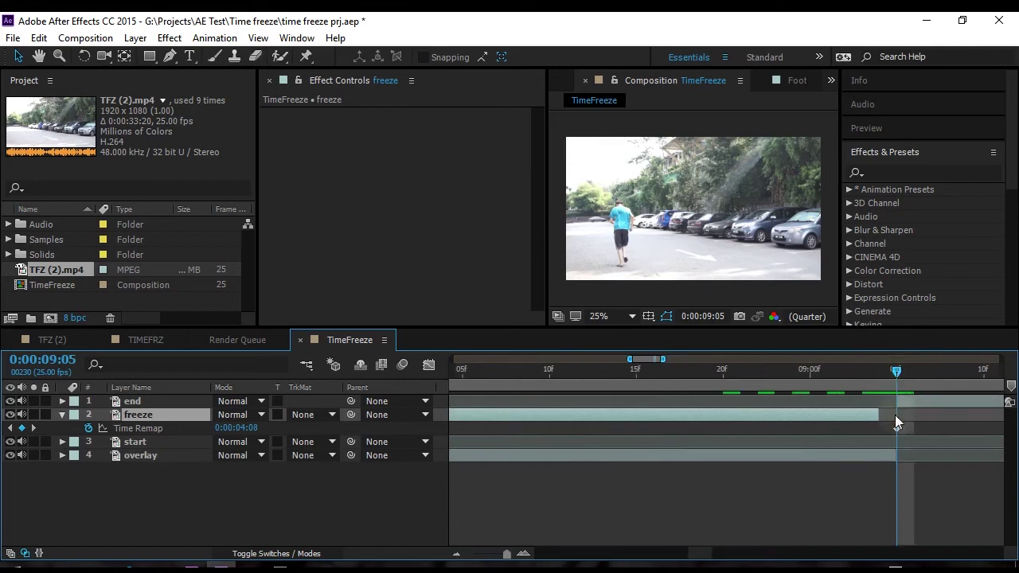
{"action": "left_click_drag", "start_coordinate": [886, 414], "coordinate": [890, 412]}
{"action": "left_click", "coordinate": [897, 430]}
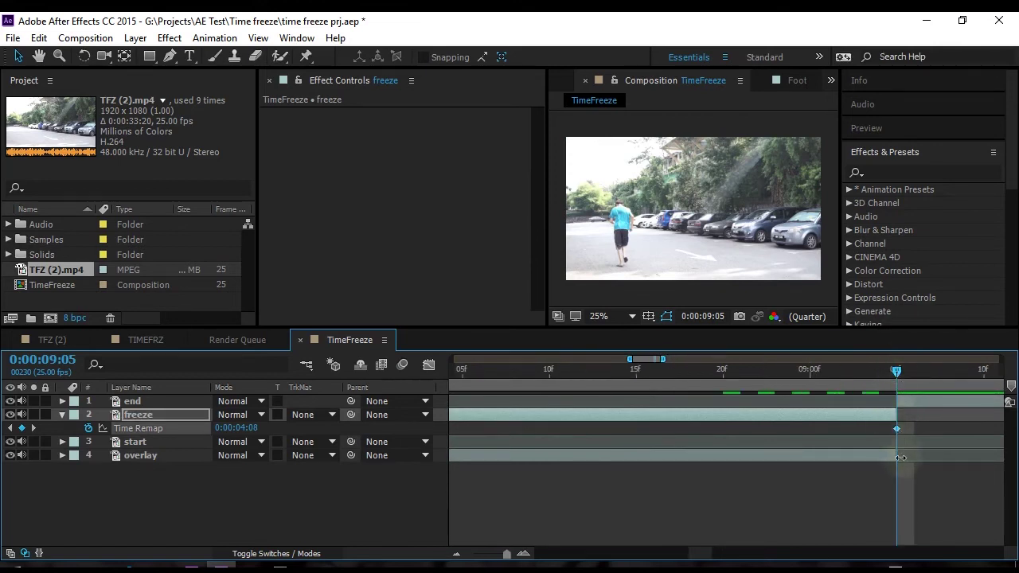
{"action": "left_click", "coordinate": [893, 456]}
{"action": "left_click", "coordinate": [889, 412]}
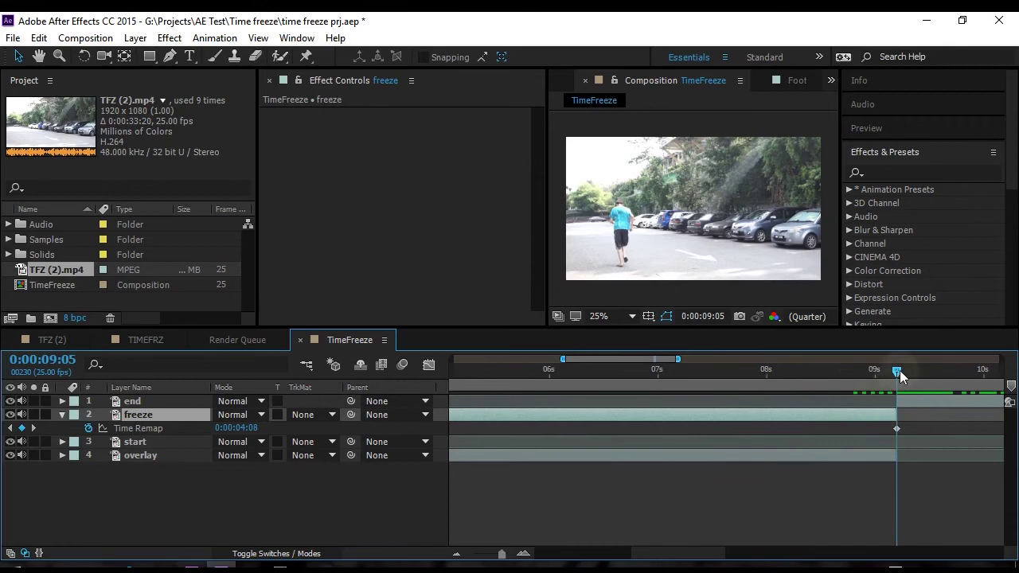
Zoom the timeline out, scrub to the held frame at 0:00:05:01 and select the freeze layer
{"action": "key", "text": "semicolon"}
{"action": "key", "text": "Home"}
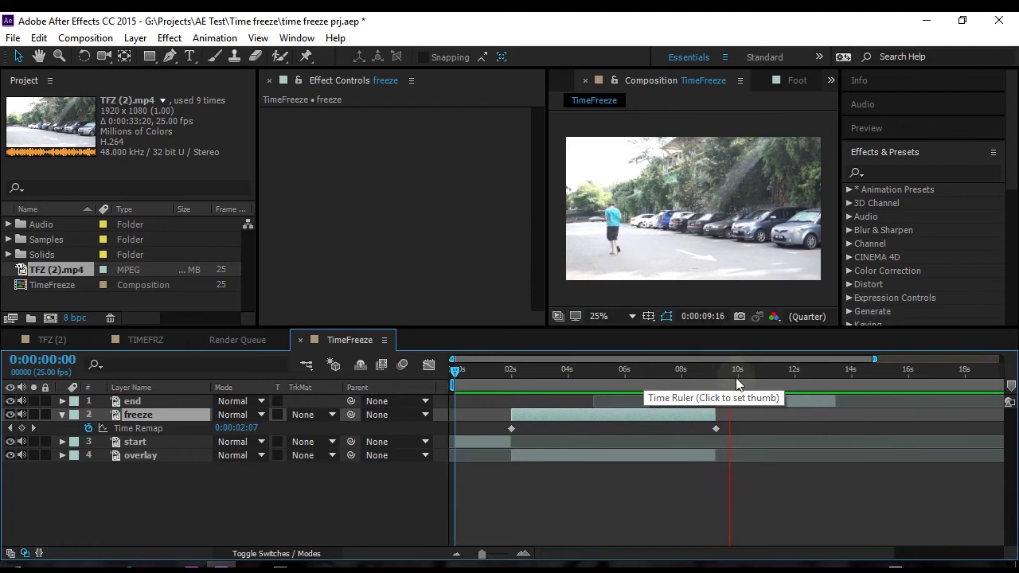
{"action": "mouse_move", "coordinate": [596, 372]}
{"action": "left_mouse_down"}
{"action": "mouse_move", "coordinate": [573, 374]}
{"action": "mouse_move", "coordinate": [601, 383]}
{"action": "left_mouse_up"}
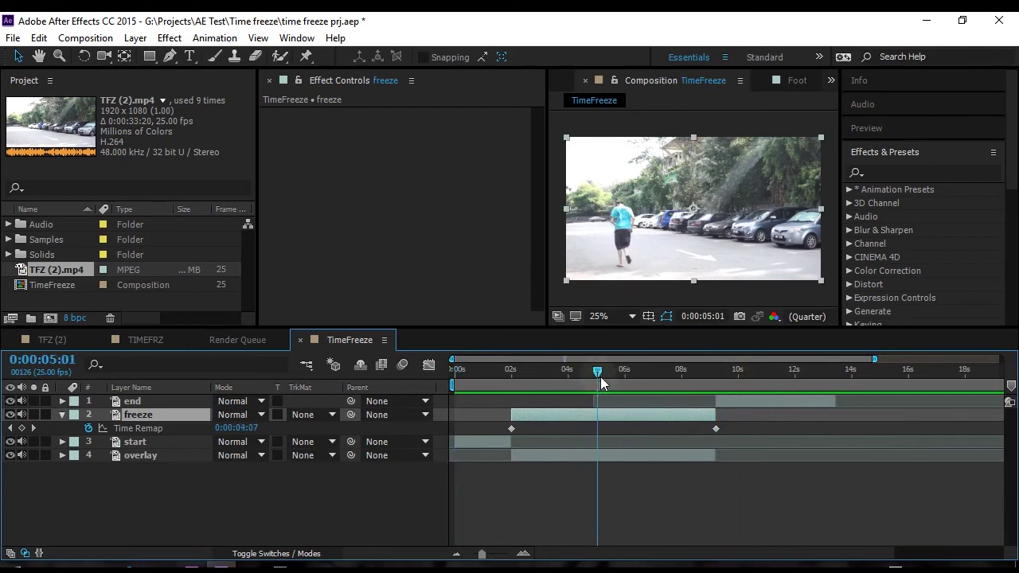
{"action": "left_click", "coordinate": [639, 455]}
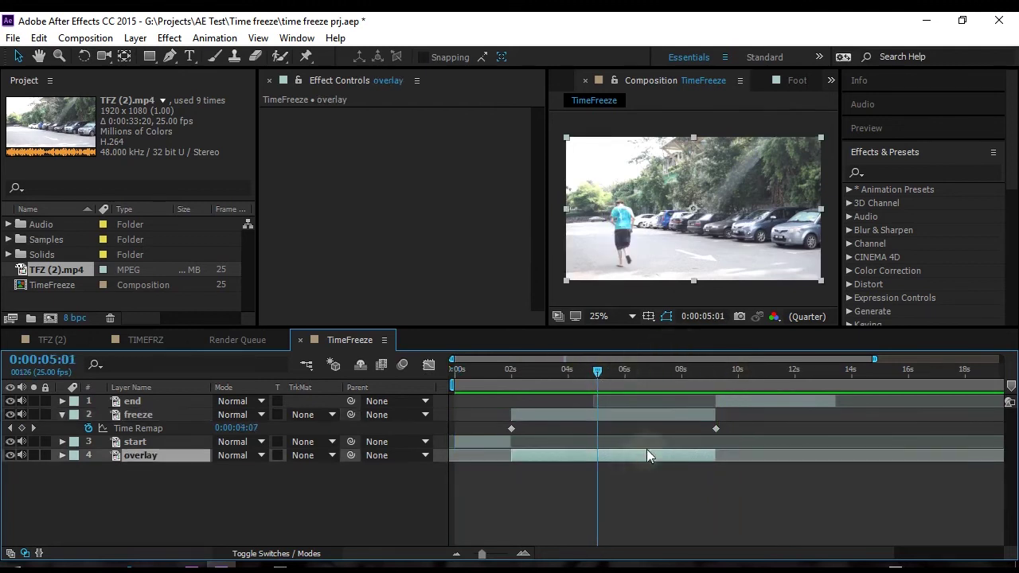
{"action": "left_click", "coordinate": [617, 415]}
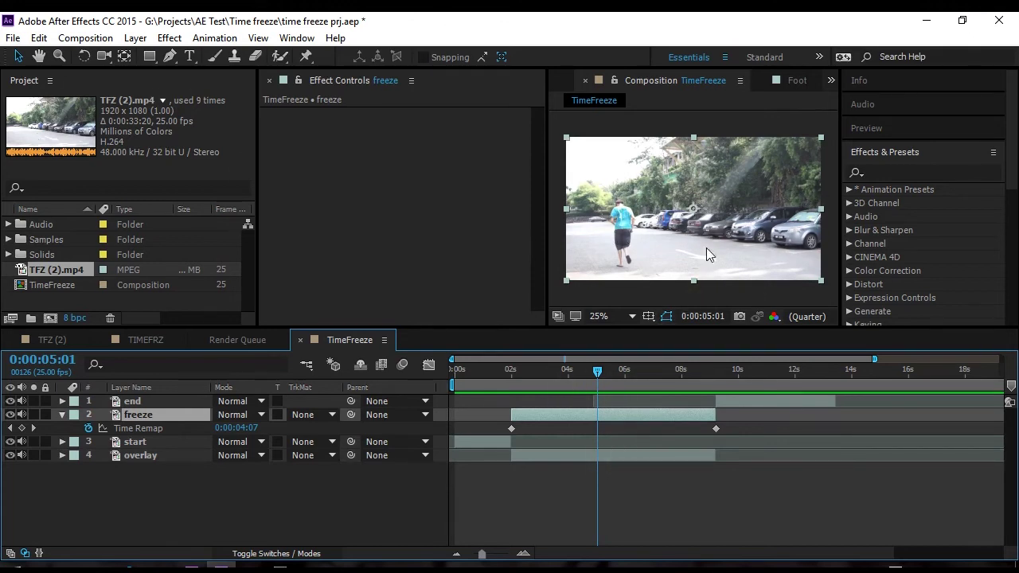
With the Pen tool, maximize the viewer at 200% and place the first mask point on the runner's hair
{"action": "left_click", "coordinate": [170, 55]}
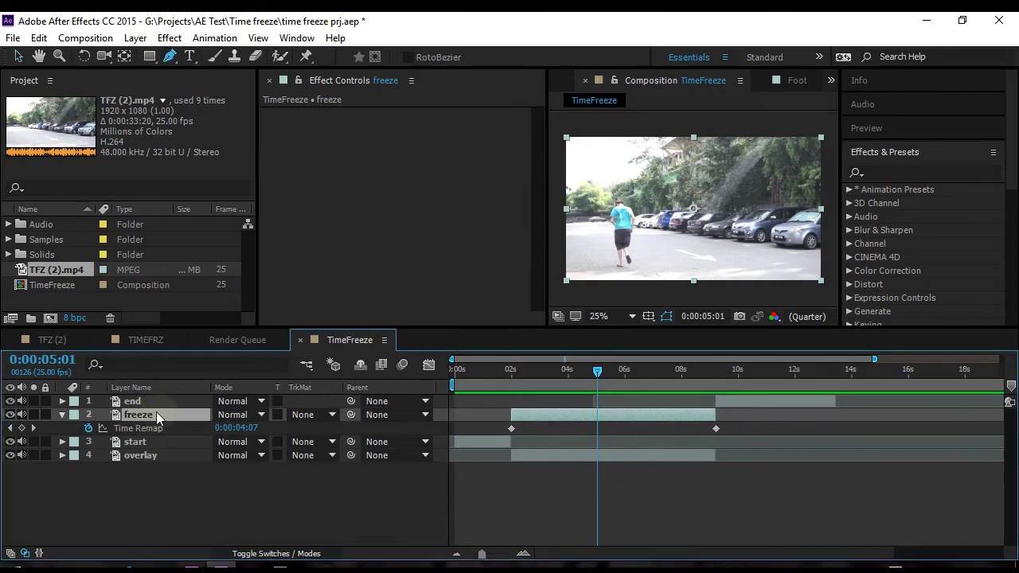
{"action": "key", "text": "grave"}
{"action": "scroll", "coordinate": [457, 239], "scroll_direction": "up", "scroll_amount": 6}
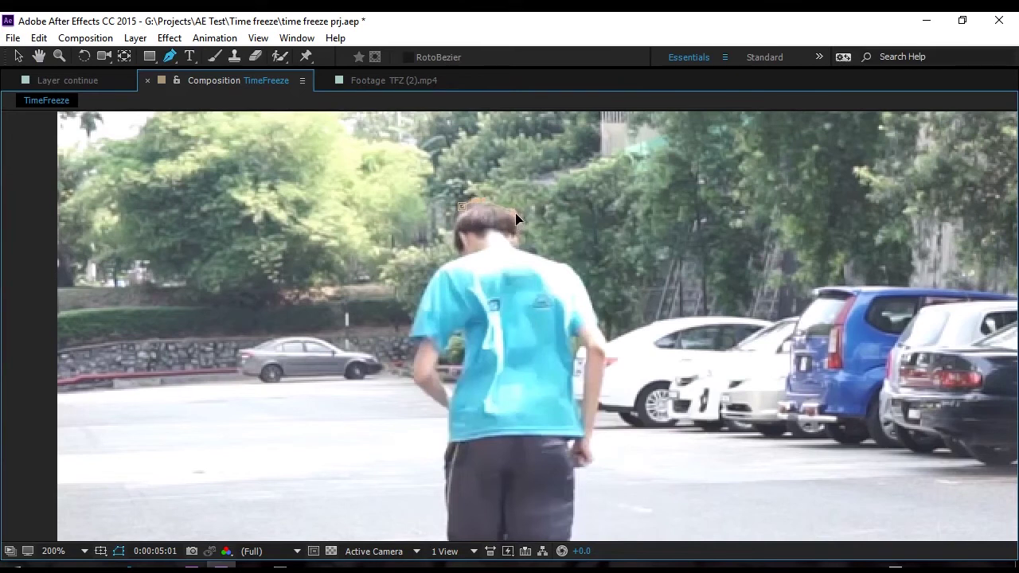
{"action": "left_click", "coordinate": [519, 218]}
Pan down to the runner's feet and add mask points along the leg and below the foot
{"action": "scroll", "coordinate": [574, 275], "scroll_direction": "down", "scroll_amount": 3}
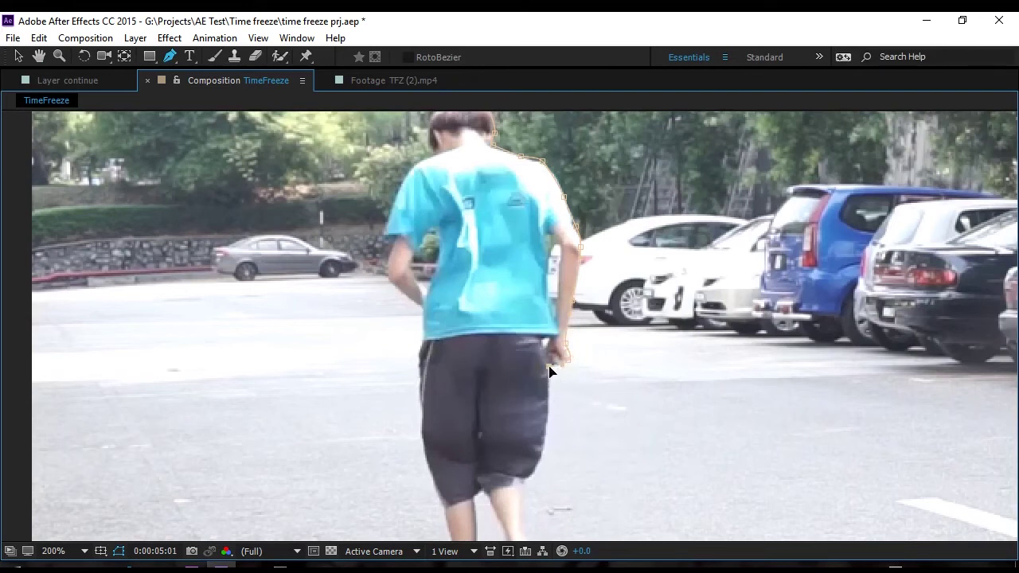
{"action": "scroll", "coordinate": [548, 390], "scroll_direction": "down", "scroll_amount": 3}
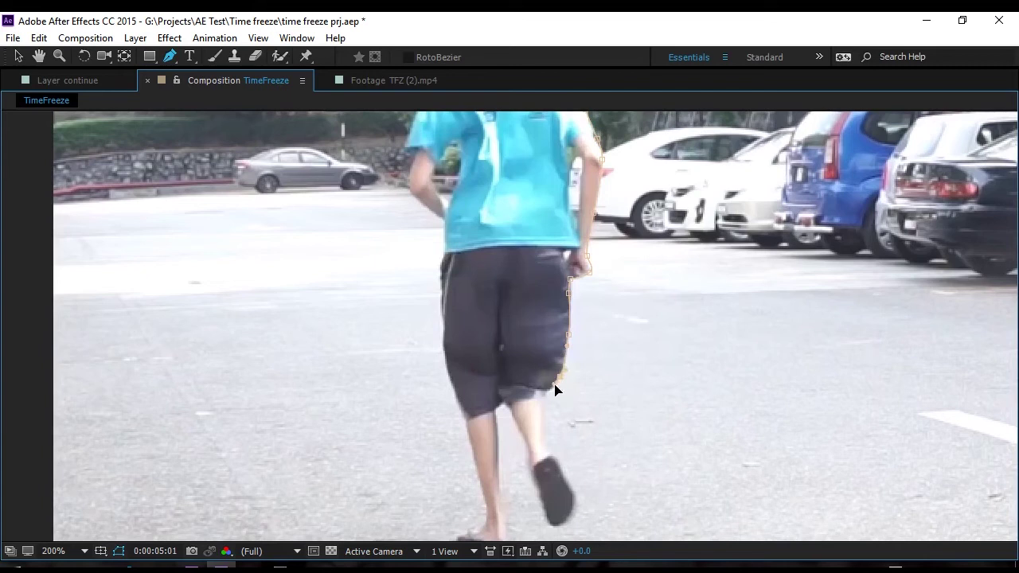
{"action": "left_click_drag", "start_coordinate": [568, 414], "coordinate": [545, 355]}
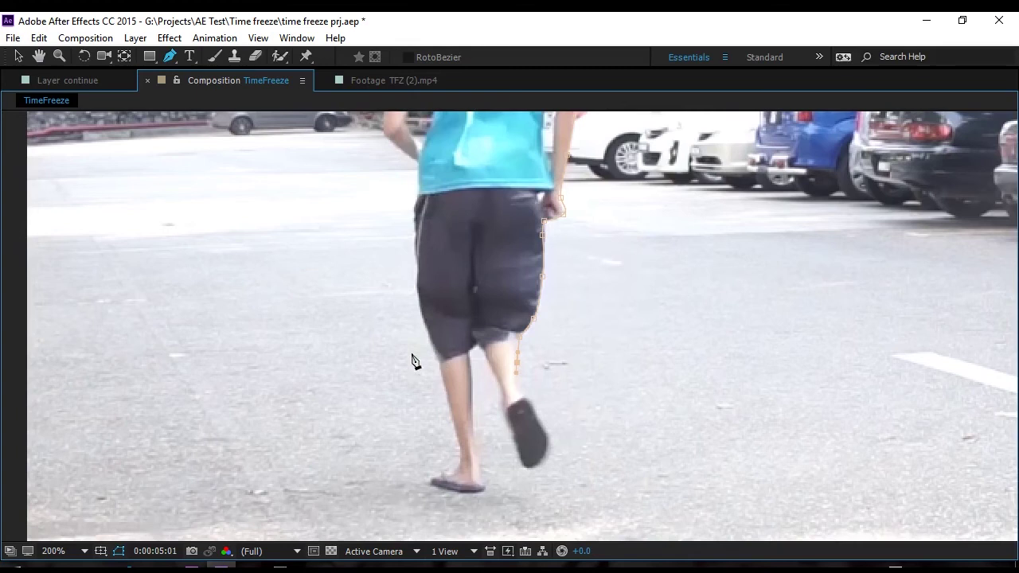
{"action": "left_click_drag", "start_coordinate": [489, 380], "coordinate": [473, 325]}
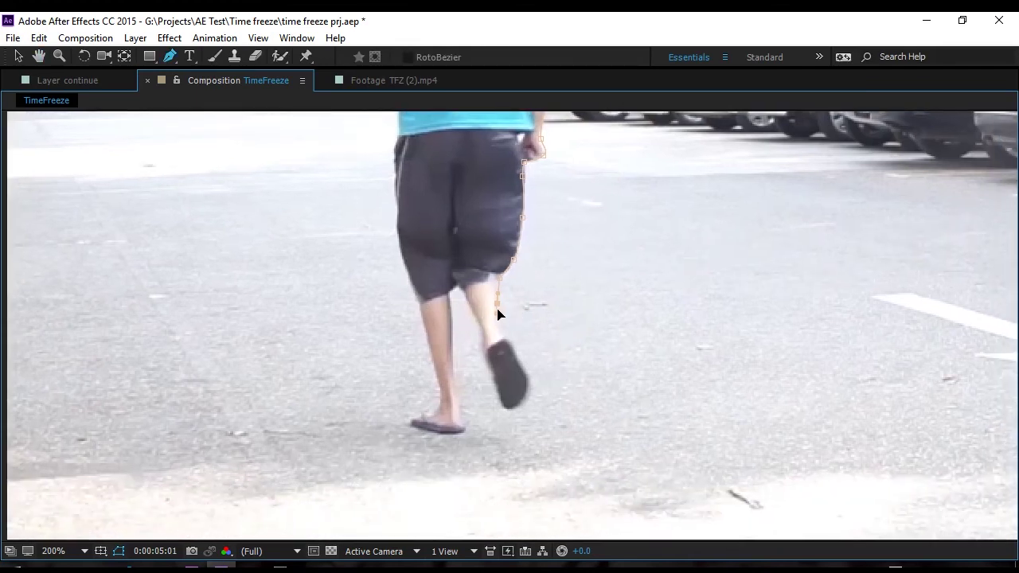
{"action": "left_click", "coordinate": [574, 356]}
{"action": "left_click", "coordinate": [567, 438]}
Add mask points up the shorts, left arm and shoulder, then close the path on the head
{"action": "left_click_drag", "start_coordinate": [366, 406], "coordinate": [422, 513]}
{"action": "left_click", "coordinate": [426, 367]}
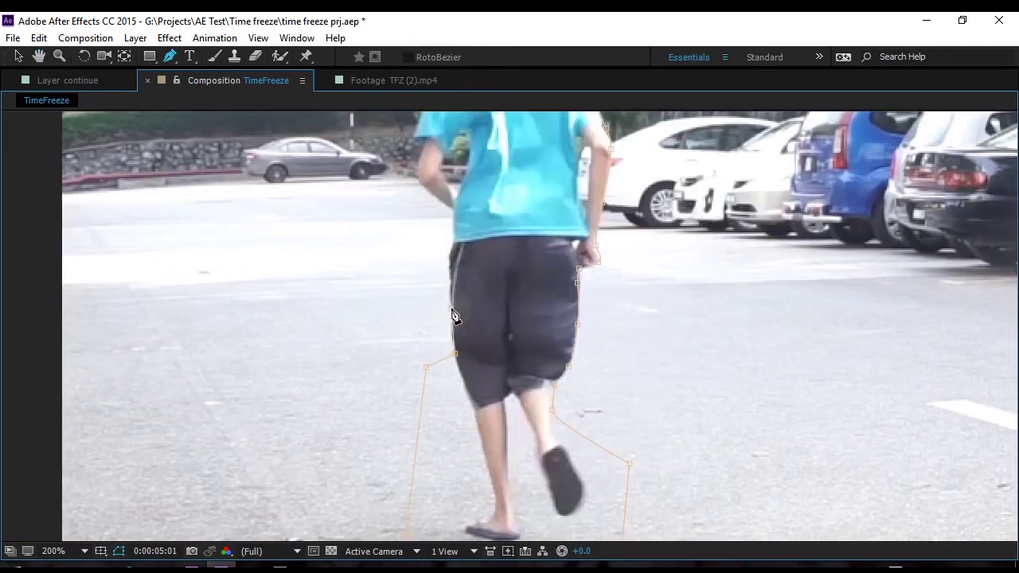
{"action": "left_click", "coordinate": [452, 265]}
{"action": "left_click_drag", "start_coordinate": [454, 217], "coordinate": [520, 348]}
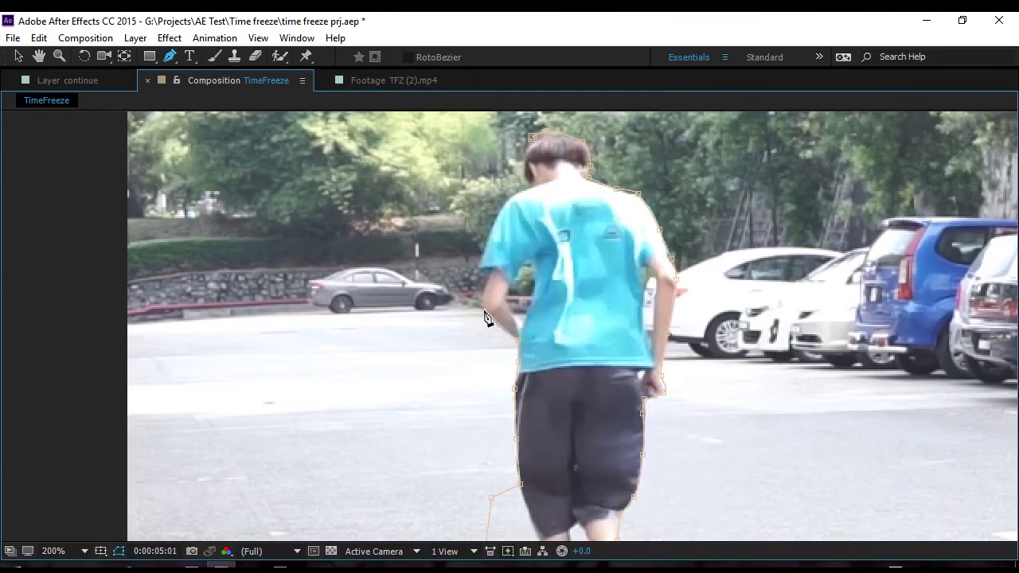
{"action": "left_click", "coordinate": [482, 277]}
{"action": "left_click", "coordinate": [495, 218]}
{"action": "left_click", "coordinate": [533, 137]}
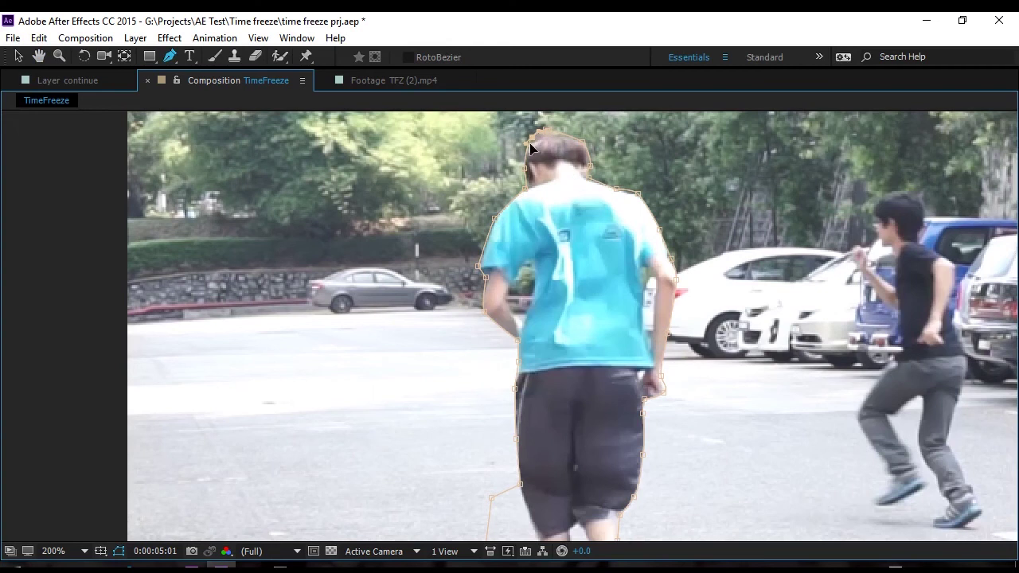
{"action": "scroll", "coordinate": [583, 339], "scroll_direction": "down", "scroll_amount": 2}
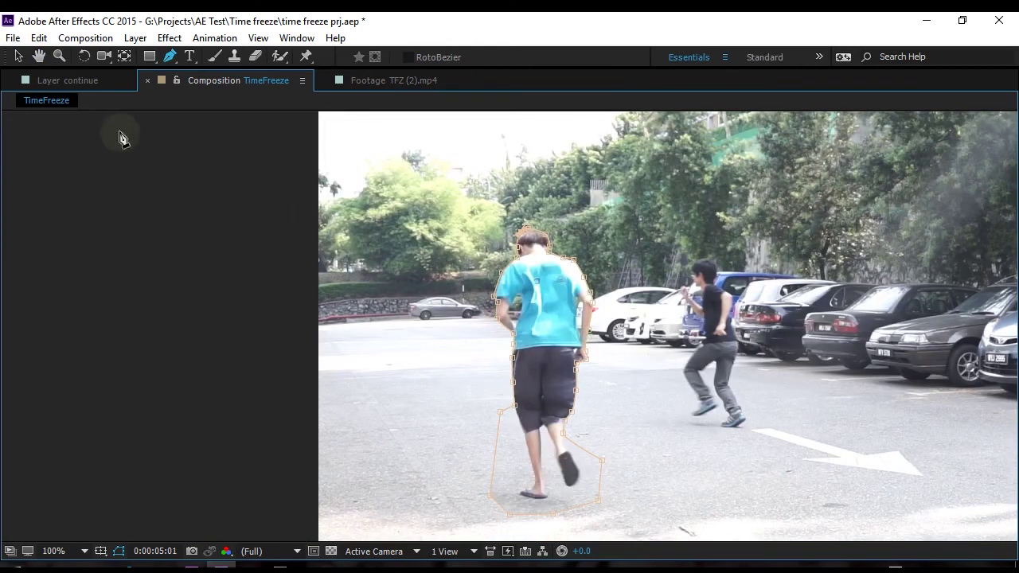
Restore the full panel layout, set the viewer back to 25% and scrub through the freeze section
{"action": "key", "text": "grave"}
{"action": "left_click", "coordinate": [573, 372]}
{"action": "key", "text": "comma"}
{"action": "key", "text": "comma"}
{"action": "key", "text": "comma"}
{"action": "key", "text": "comma"}
{"action": "left_click_drag", "start_coordinate": [571, 373], "coordinate": [830, 380]}
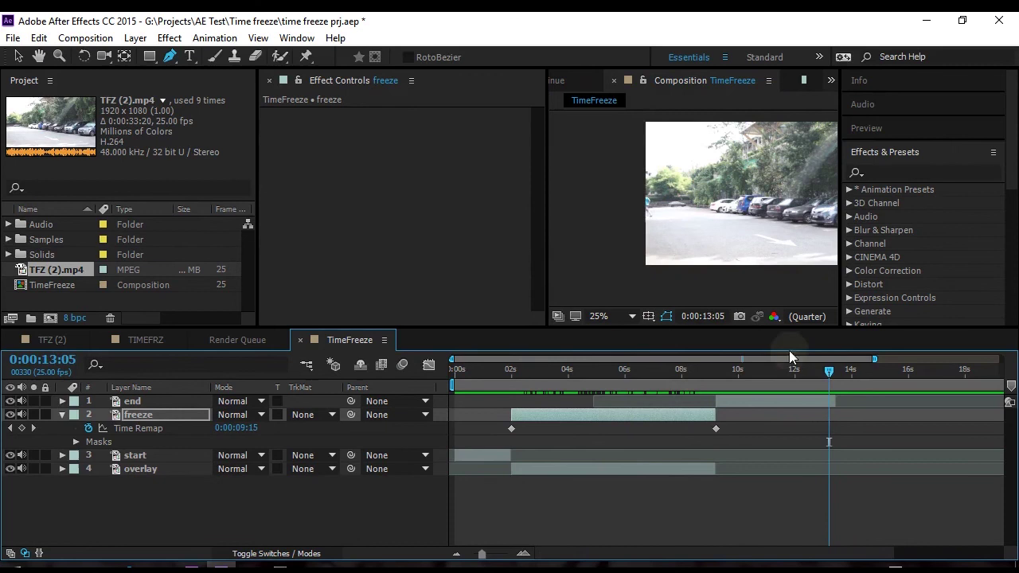
Return to the Selection tool, play a preview and stop on the runner frame at 0:00:09:20
{"action": "left_click", "coordinate": [18, 56]}
{"action": "left_click", "coordinate": [380, 138]}
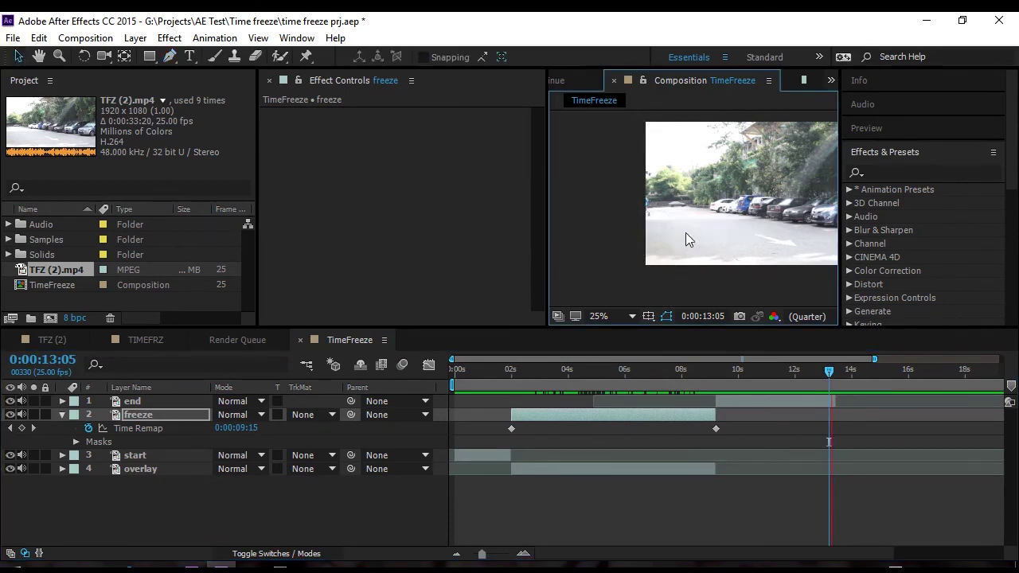
{"action": "key", "text": "space"}
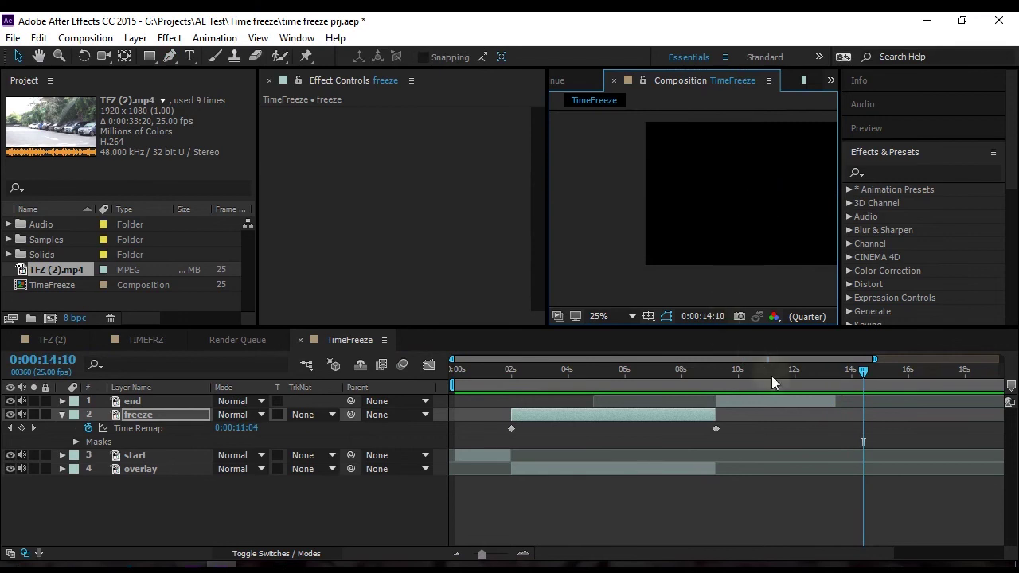
{"action": "left_click_drag", "start_coordinate": [773, 380], "coordinate": [733, 374]}
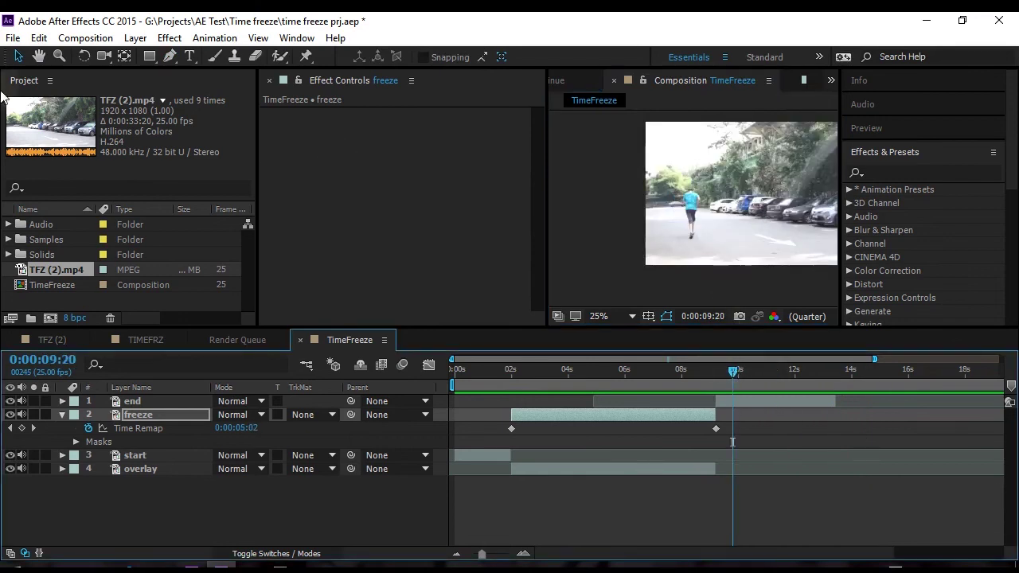